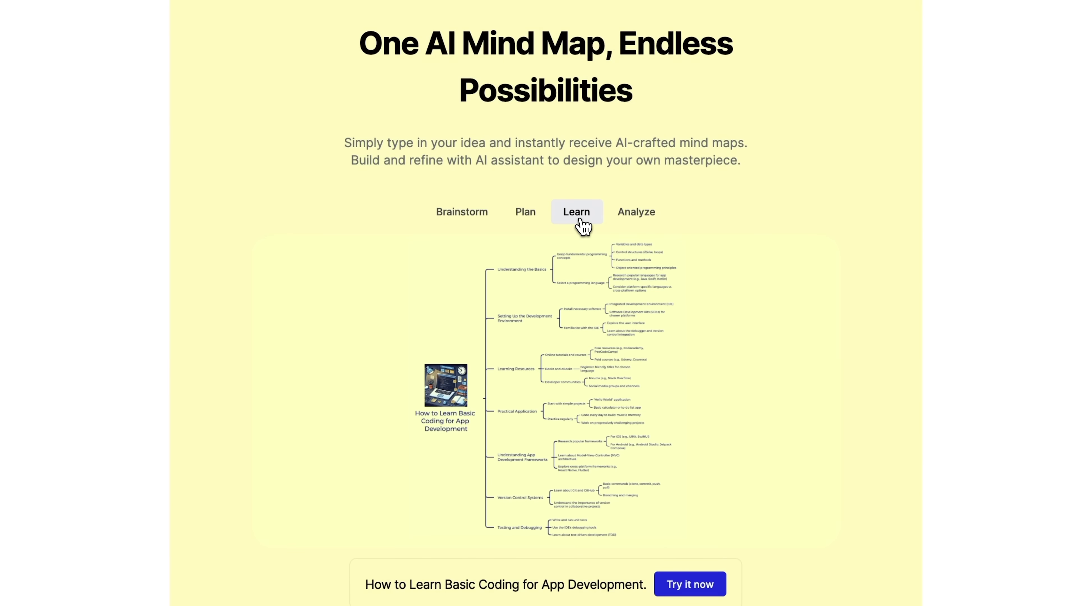
Show the Analyze tab's SWOT example map for a new fitness app
click(642, 222)
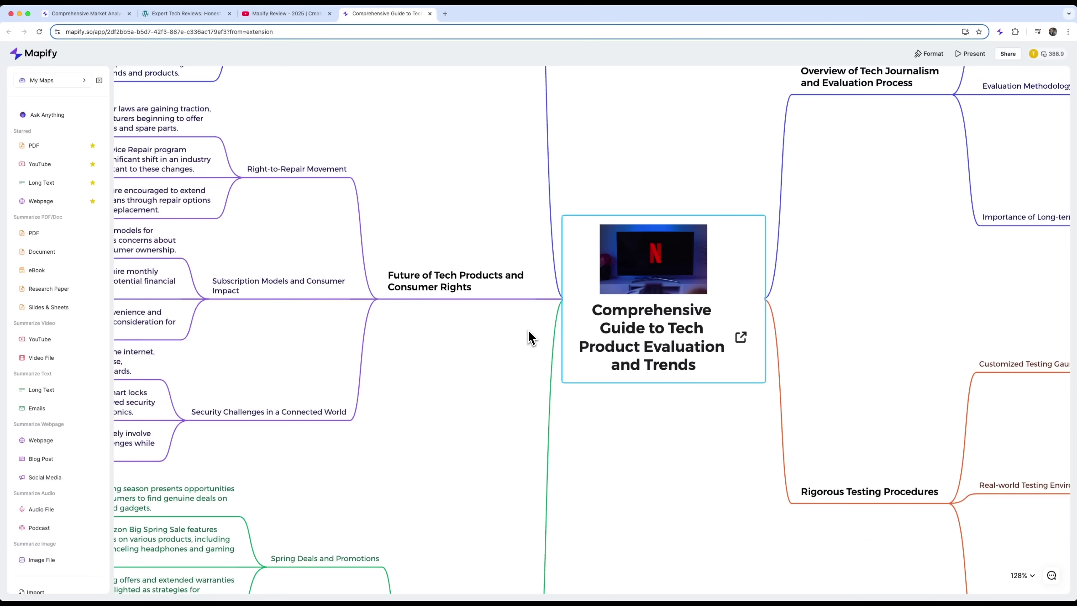
Zoom out of the tech product guide map, switch to the Mapify review video and check the extension popup
scroll(530, 337, down, 5)
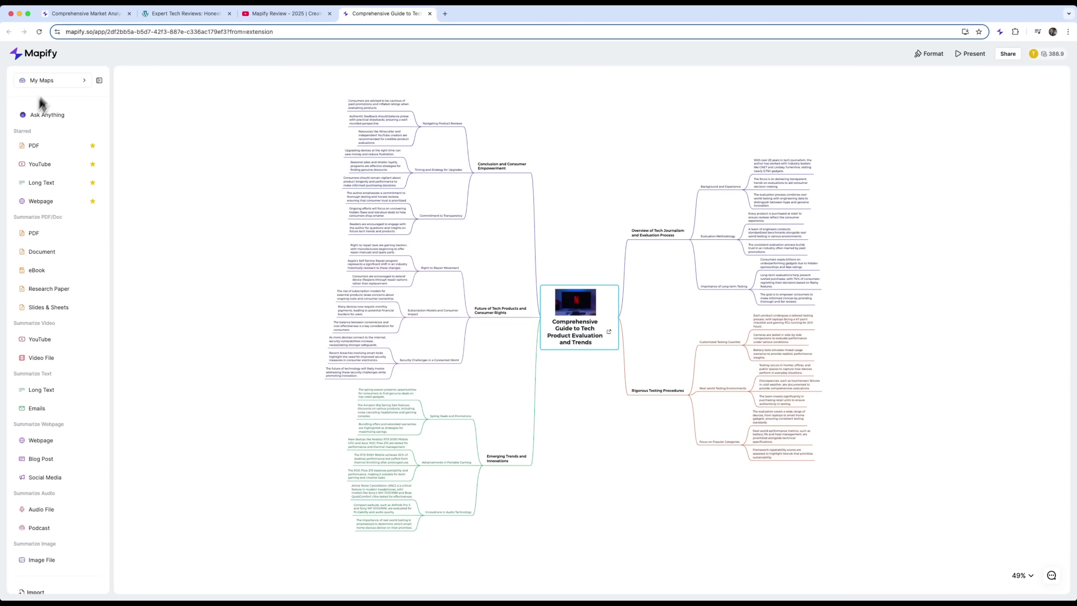
click(259, 18)
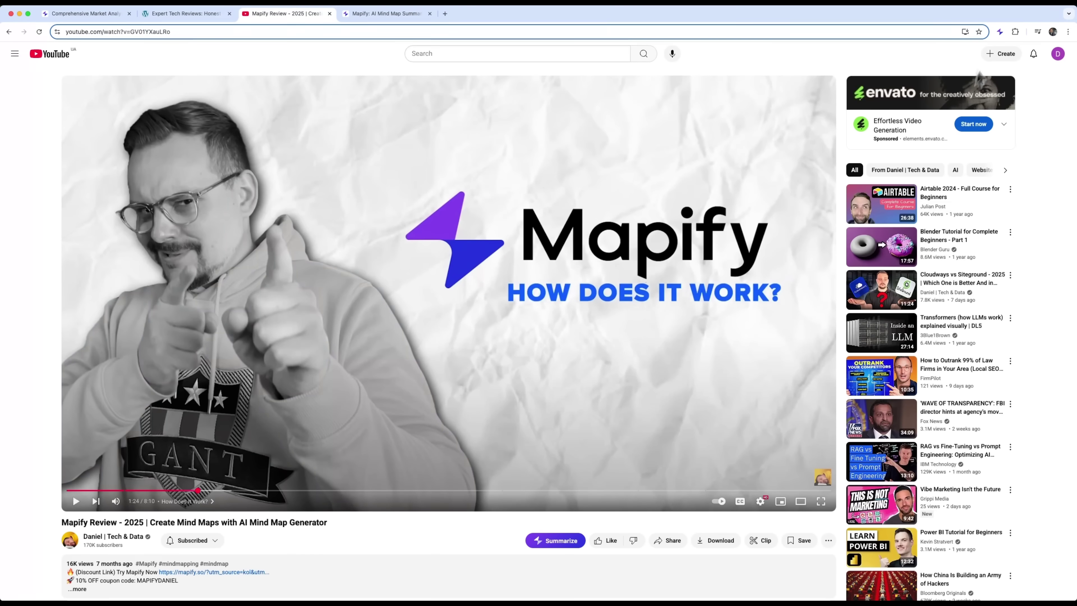
click(1000, 31)
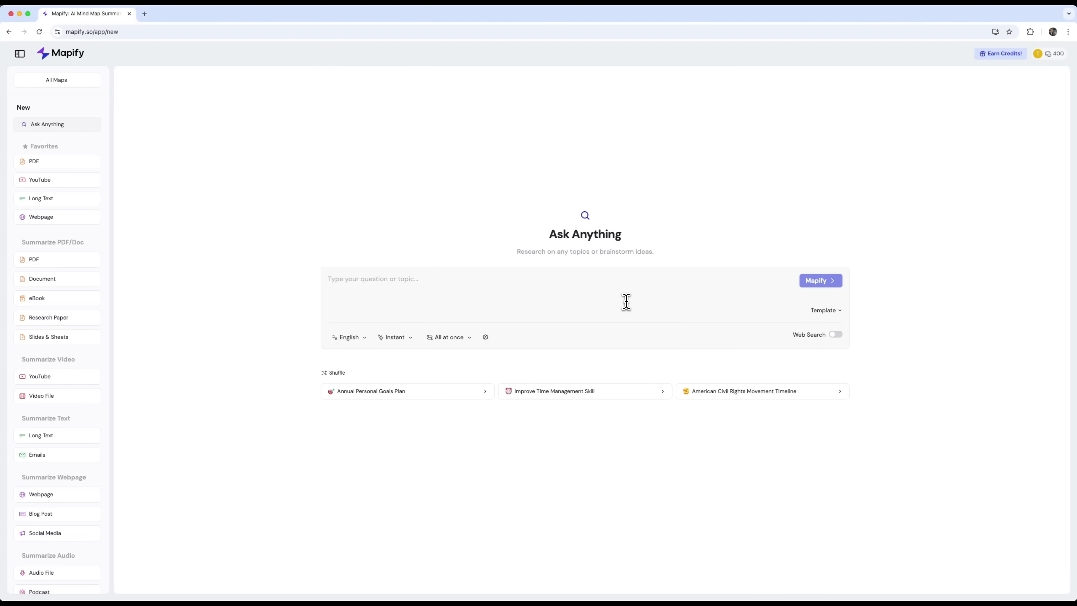
Paste 'How to start an AI-powered fitness app business in 2025?' into the Ask Anything prompt
text(How to start an AI-powered fitness app business in 2025?)
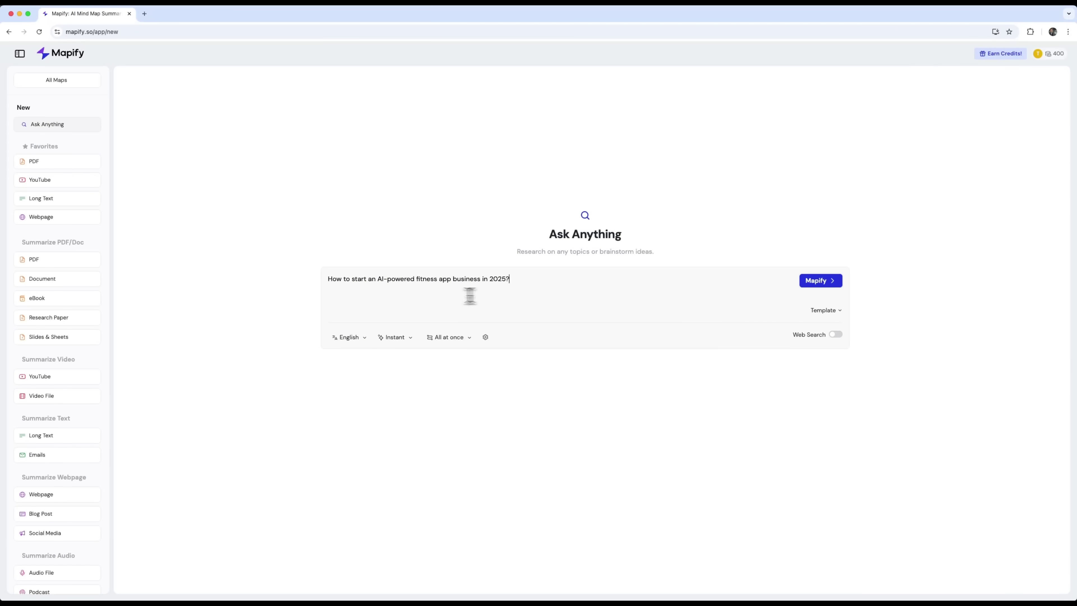
click(365, 336)
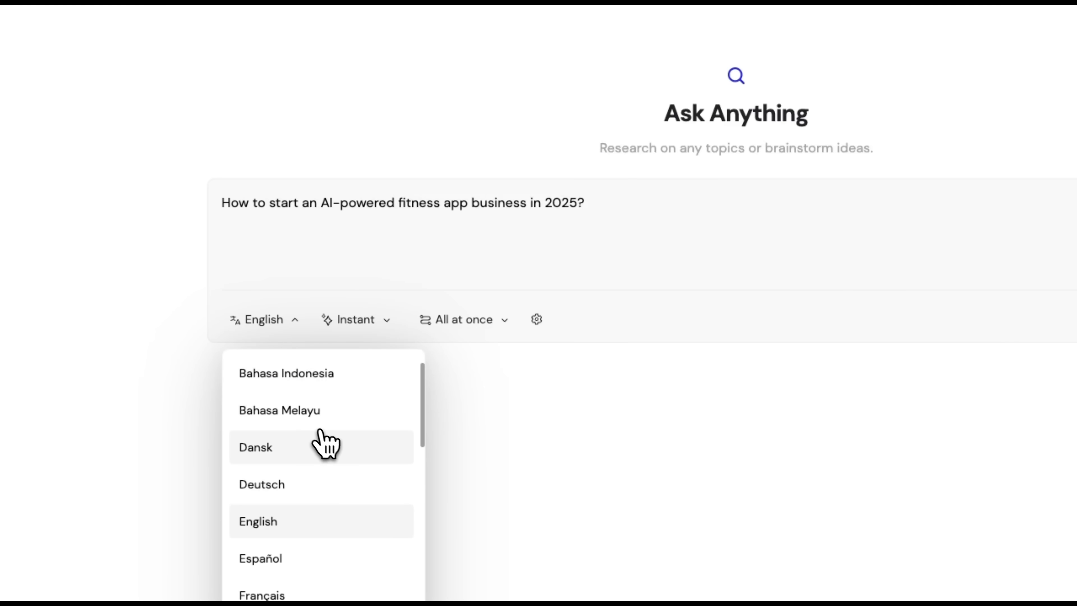
scroll(330, 445, down, 10)
scroll(337, 449, down, 3)
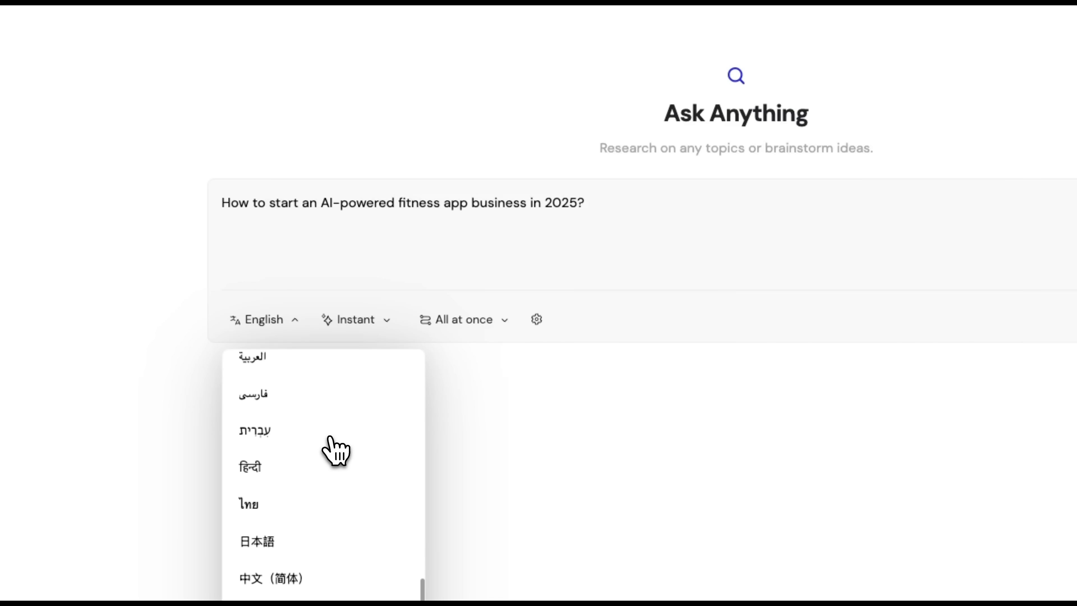
click(555, 554)
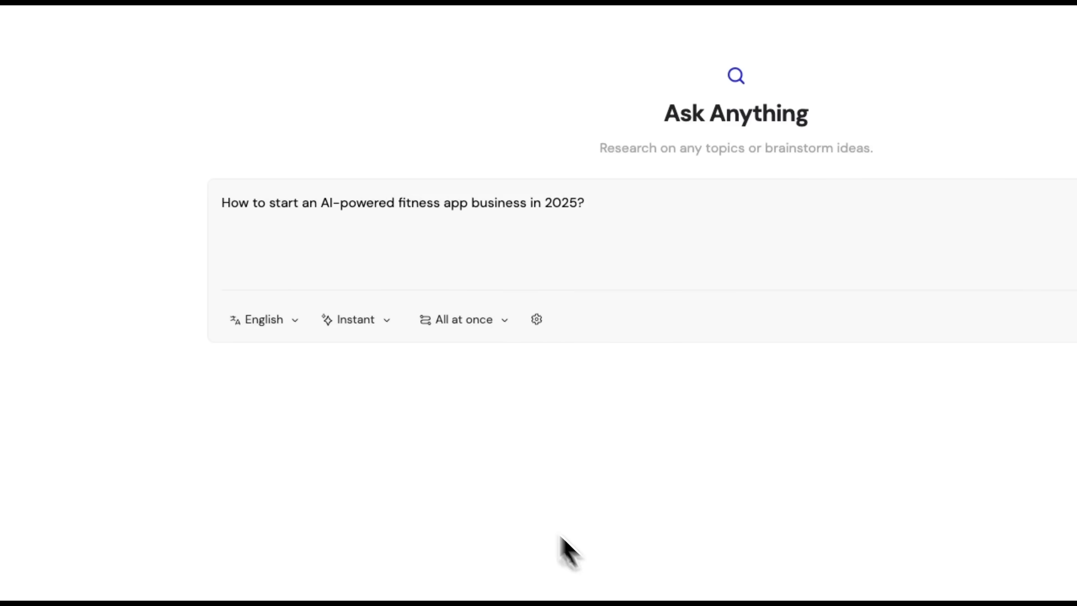
click(351, 320)
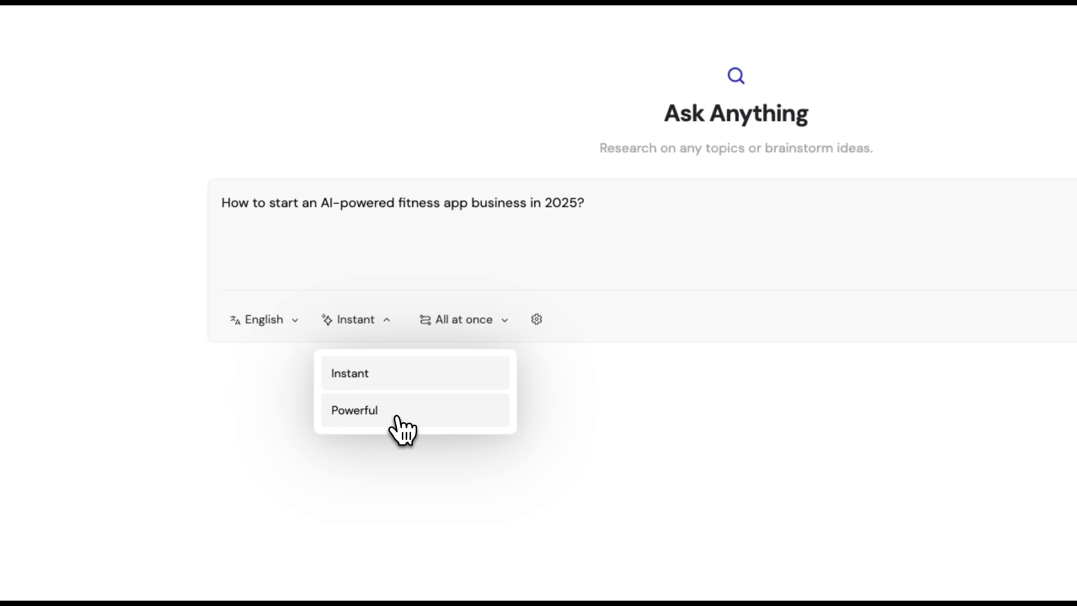
click(699, 427)
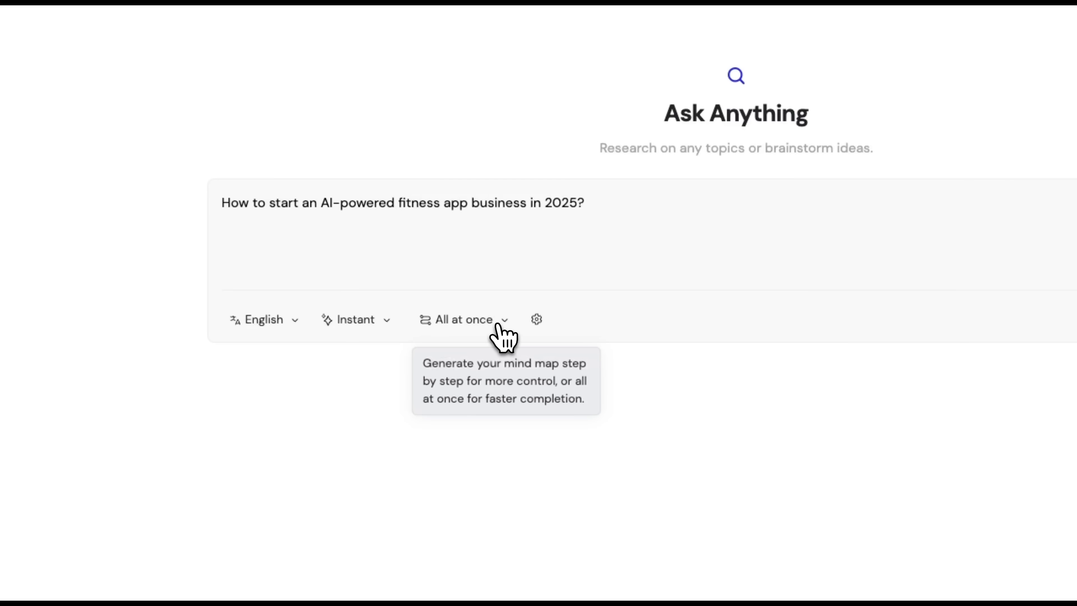
click(503, 336)
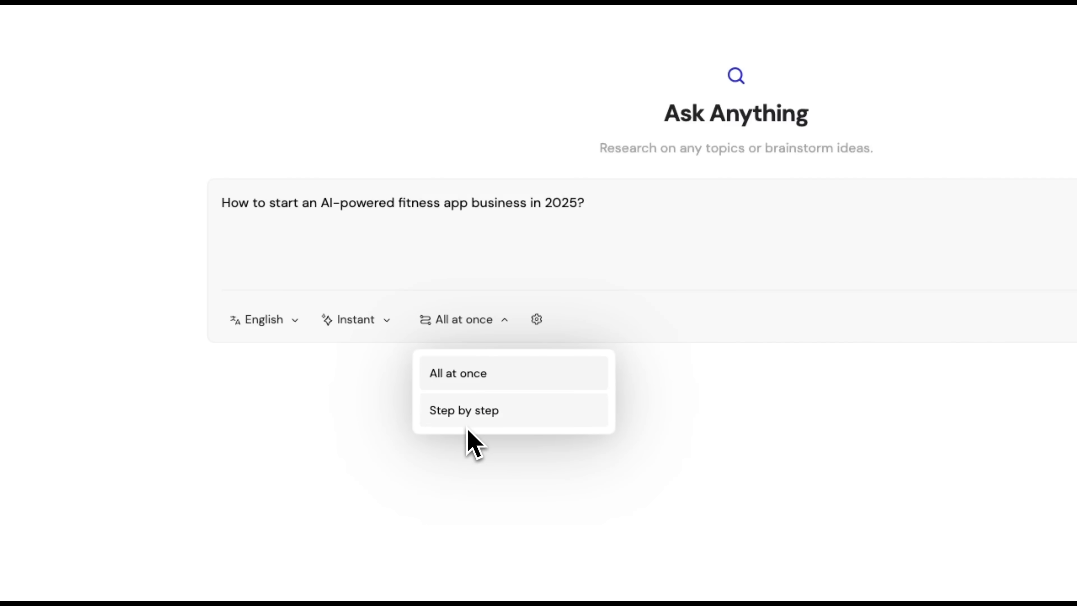
click(780, 423)
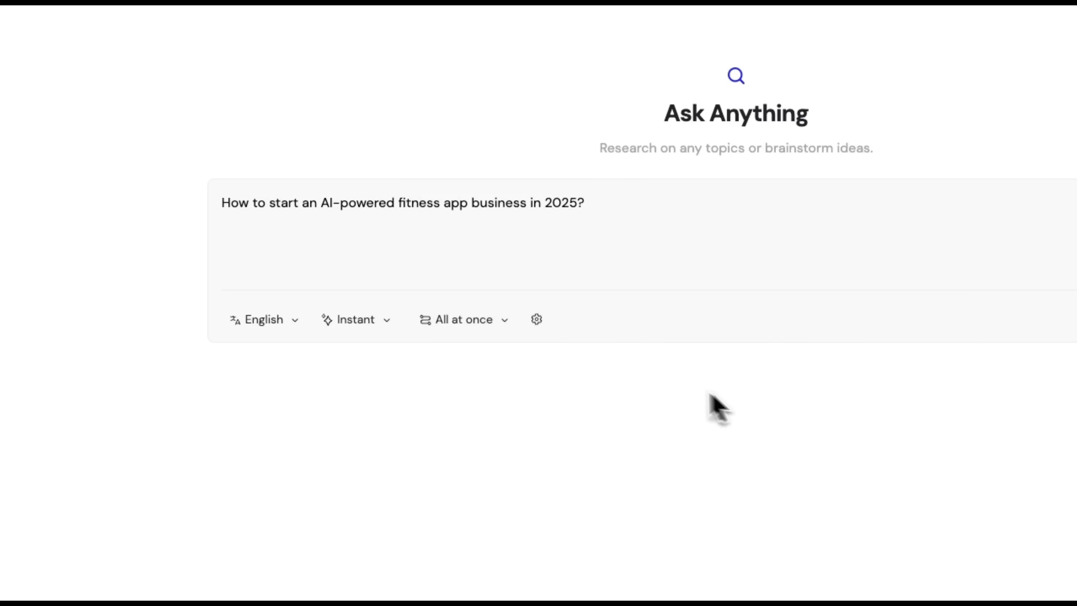
click(541, 321)
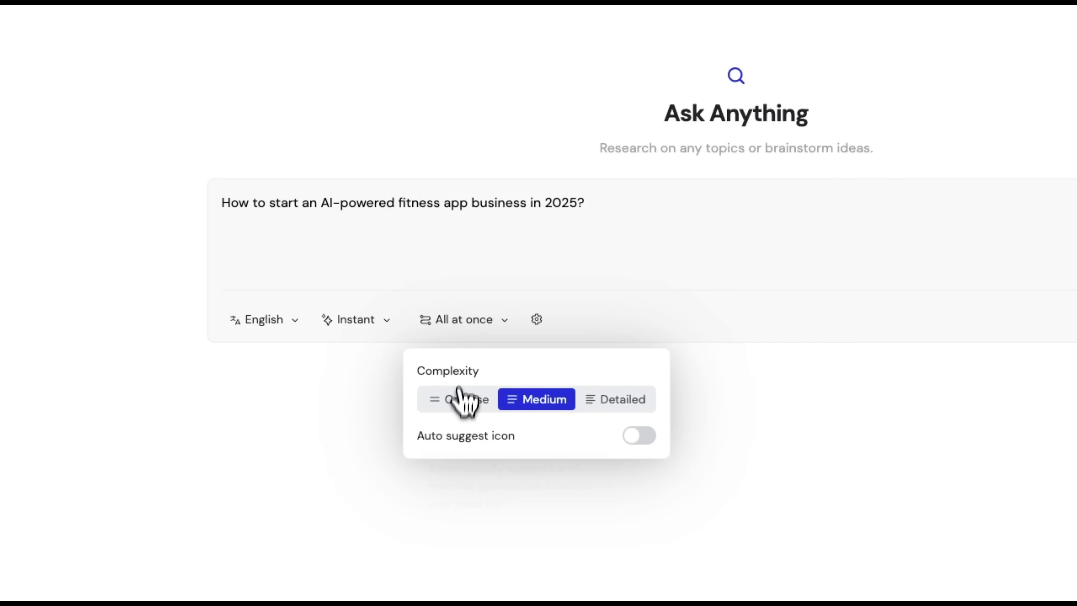
mouse_move(463, 442)
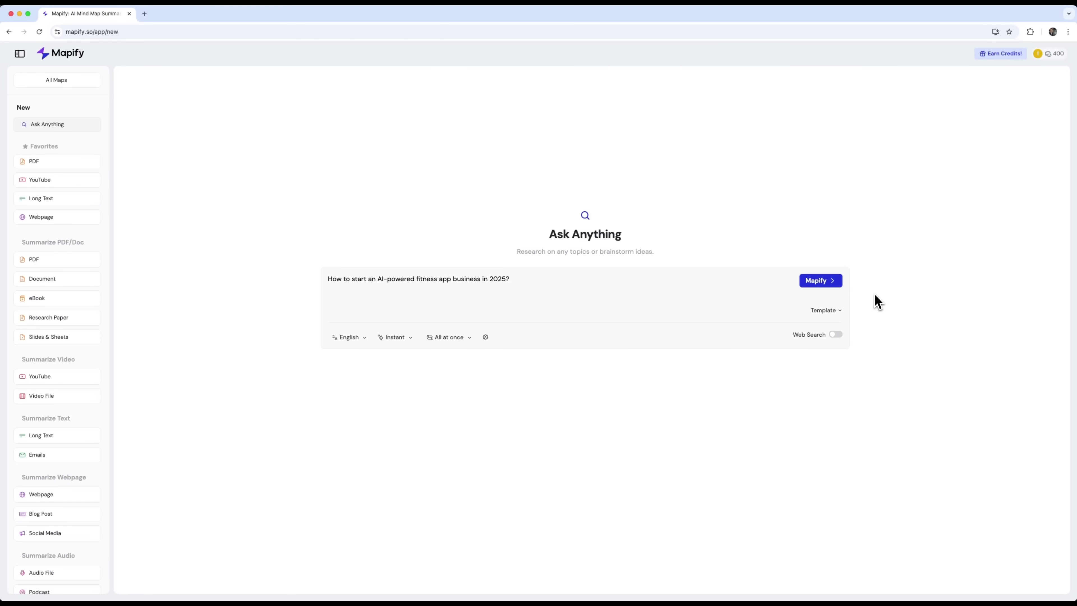
Generate the fitness app map by choosing the Brainstorm Ideas template from the template list
click(828, 311)
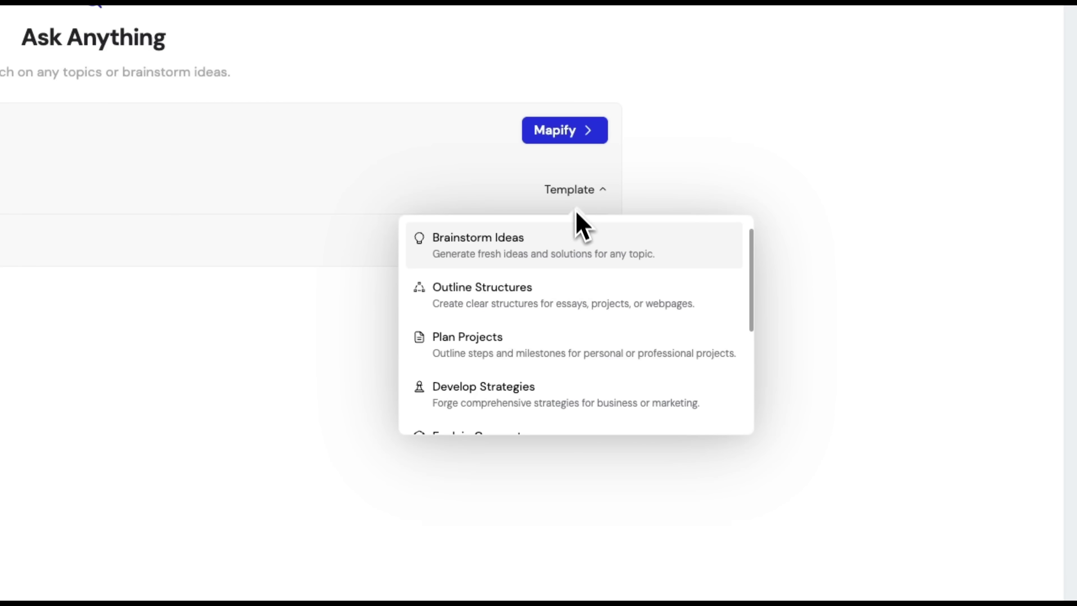
scroll(596, 282, down, 1)
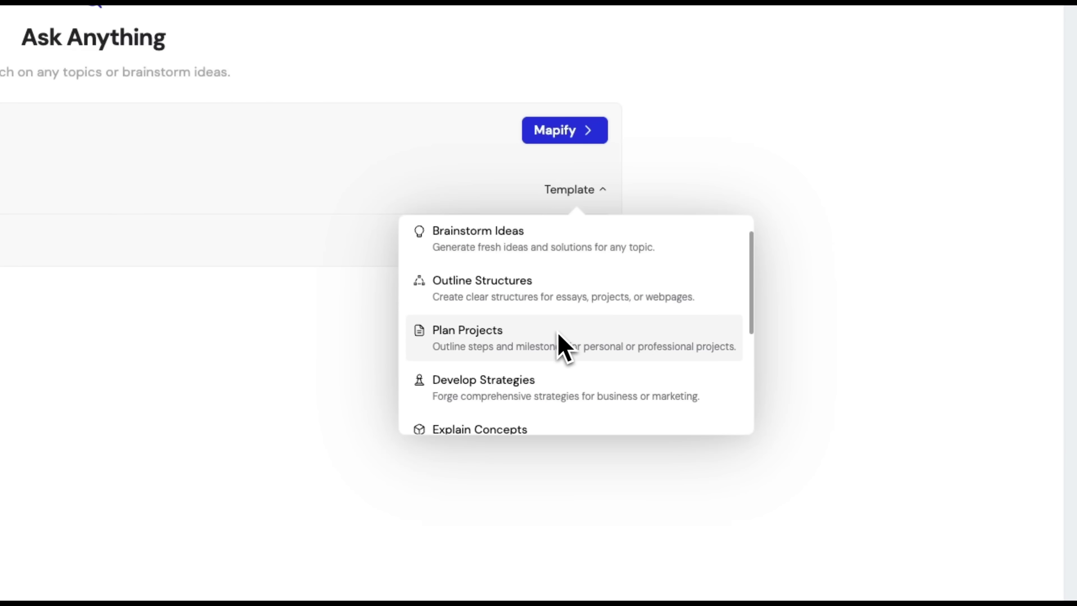
scroll(550, 361, down, 2)
scroll(555, 341, down, 3)
scroll(514, 326, down, 1)
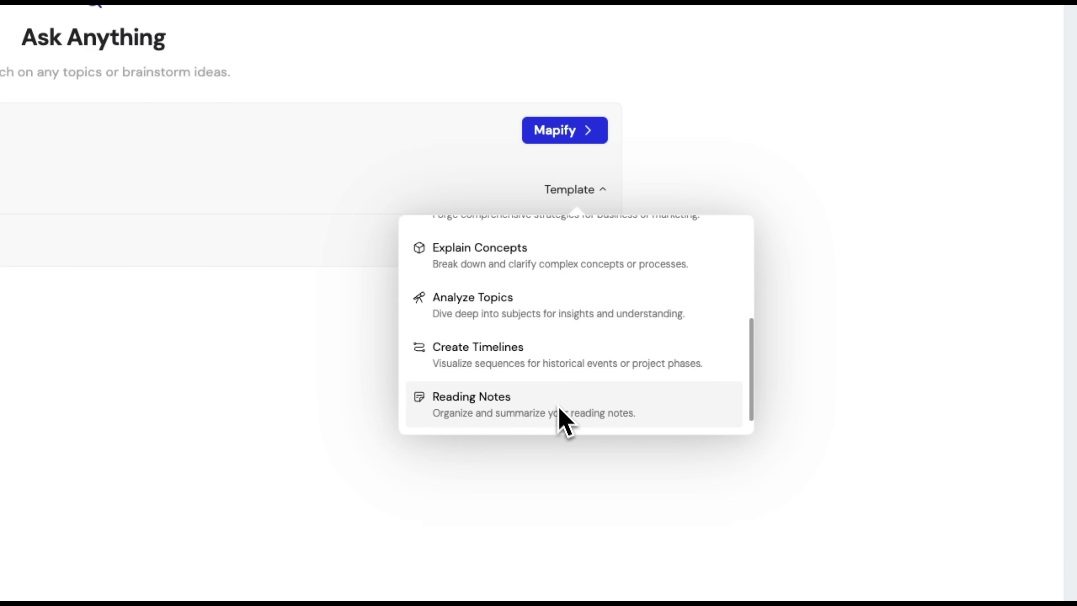
scroll(636, 424, up, 5)
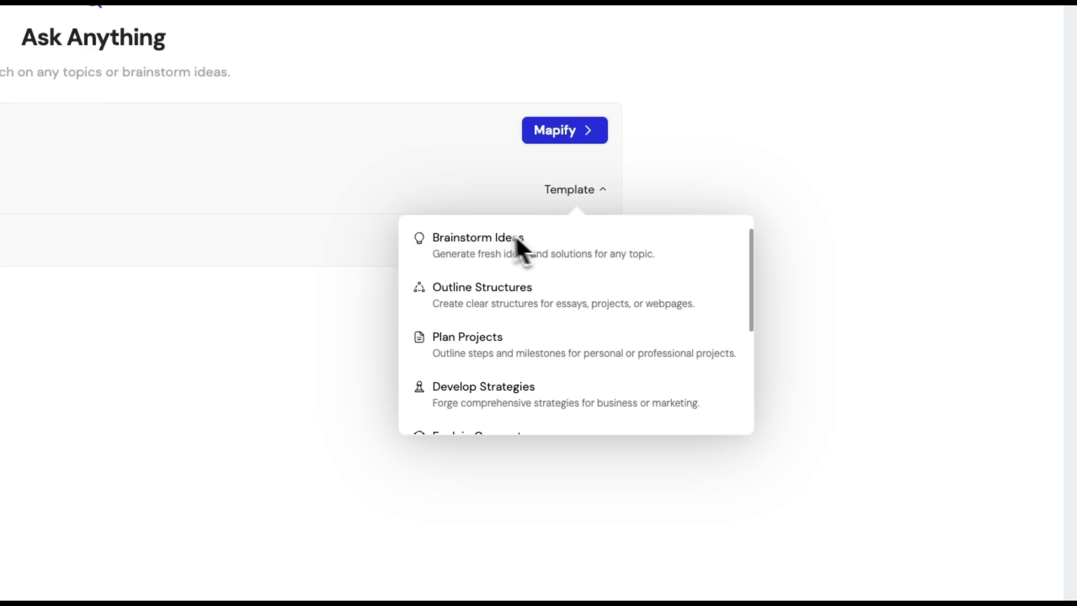
click(488, 246)
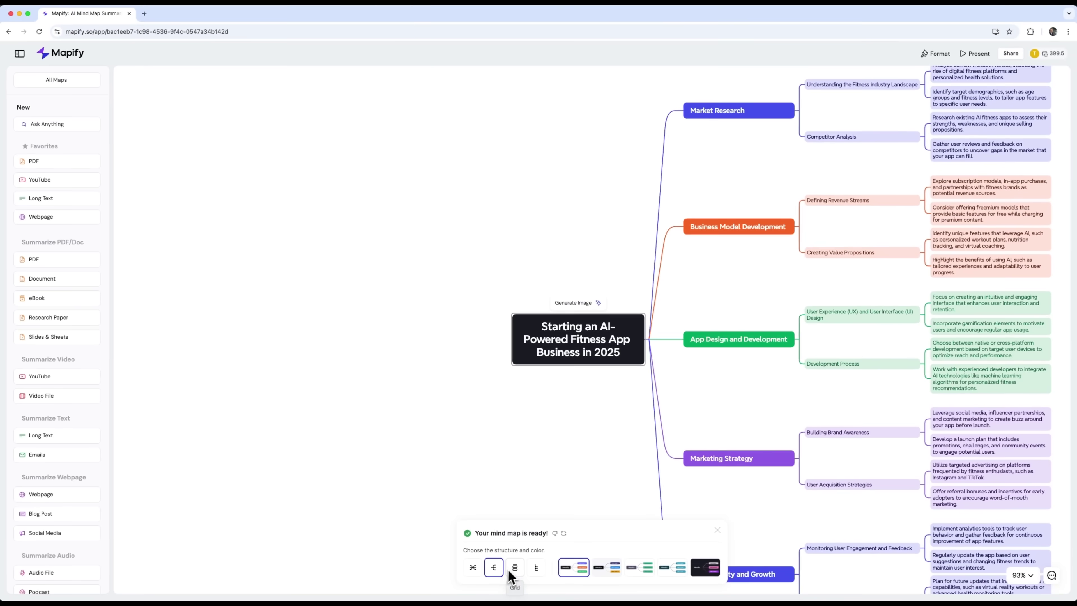
Try Grid, Tree Chart and colour themes, keep the Mind Map layout, and generate a central-topic image
click(568, 534)
click(536, 570)
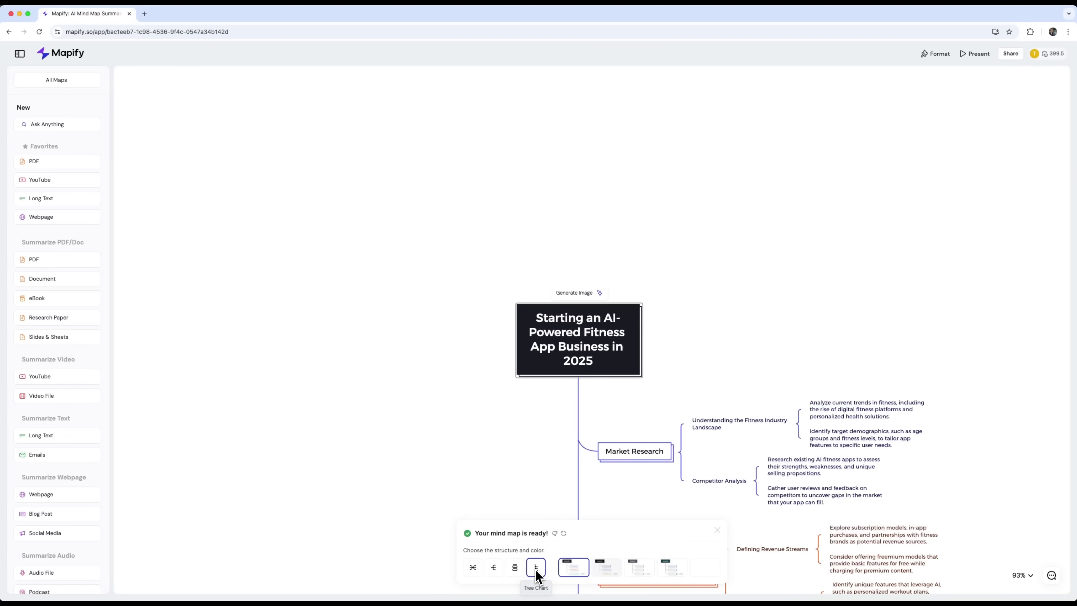
click(614, 568)
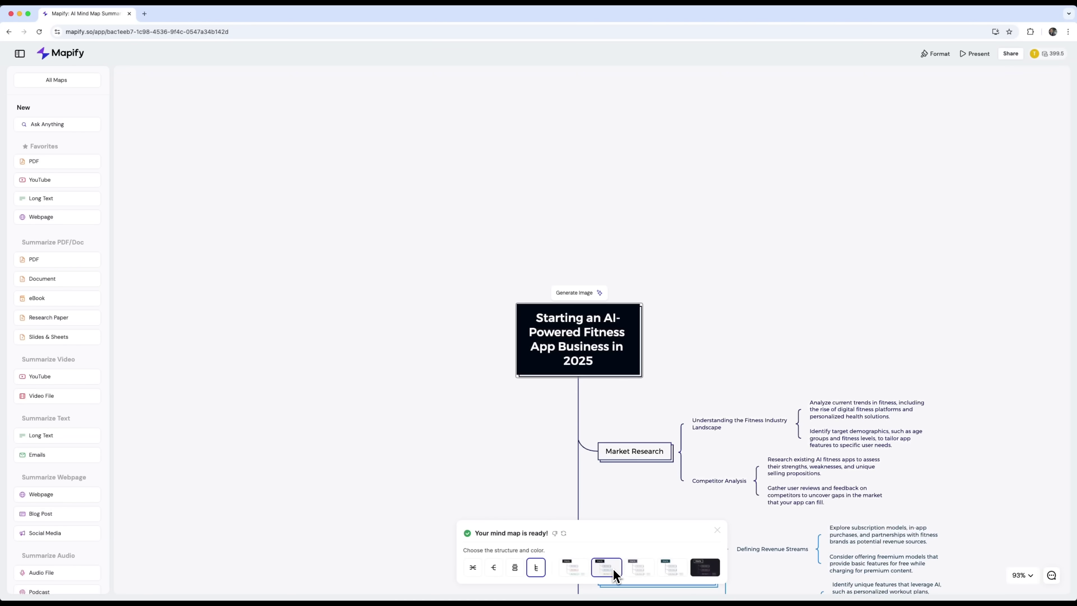
click(638, 570)
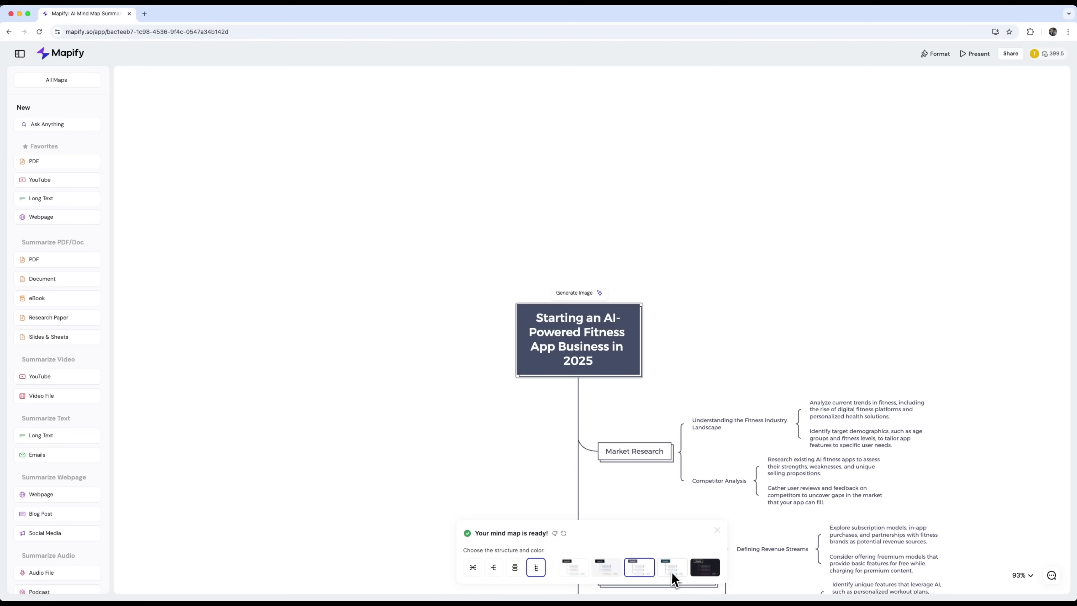
click(473, 568)
click(587, 297)
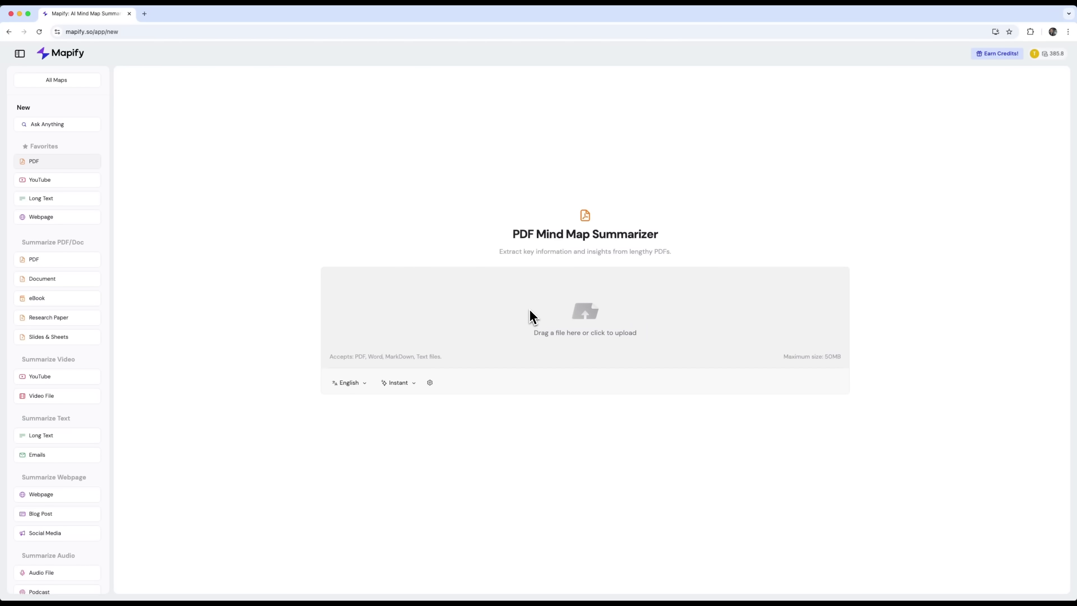
Check the English, Instant model and Medium complexity settings for Lecture1-Introduction.pdf
click(429, 382)
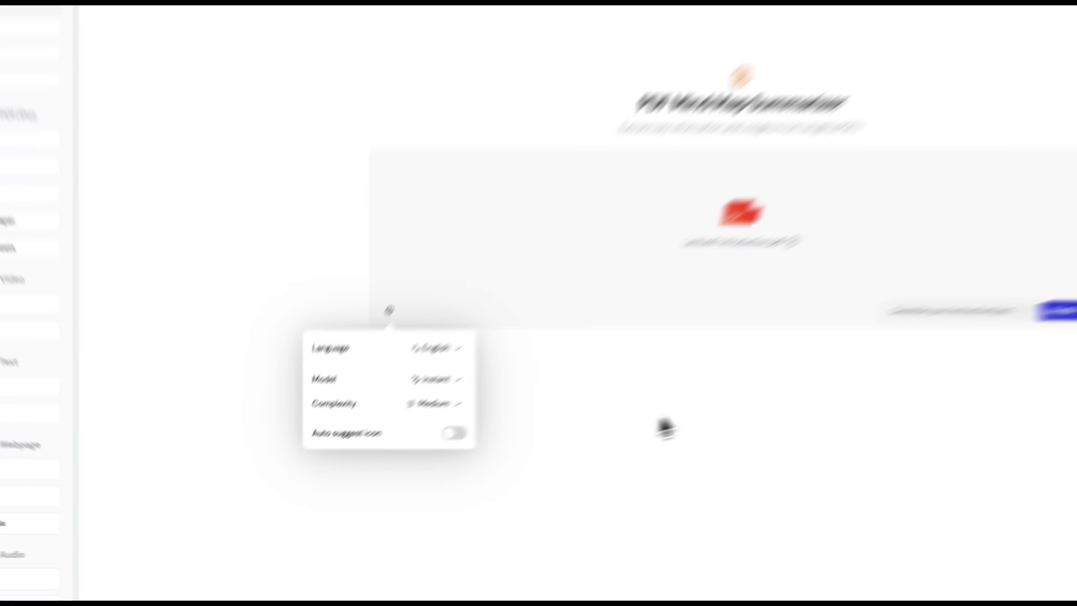
click(666, 428)
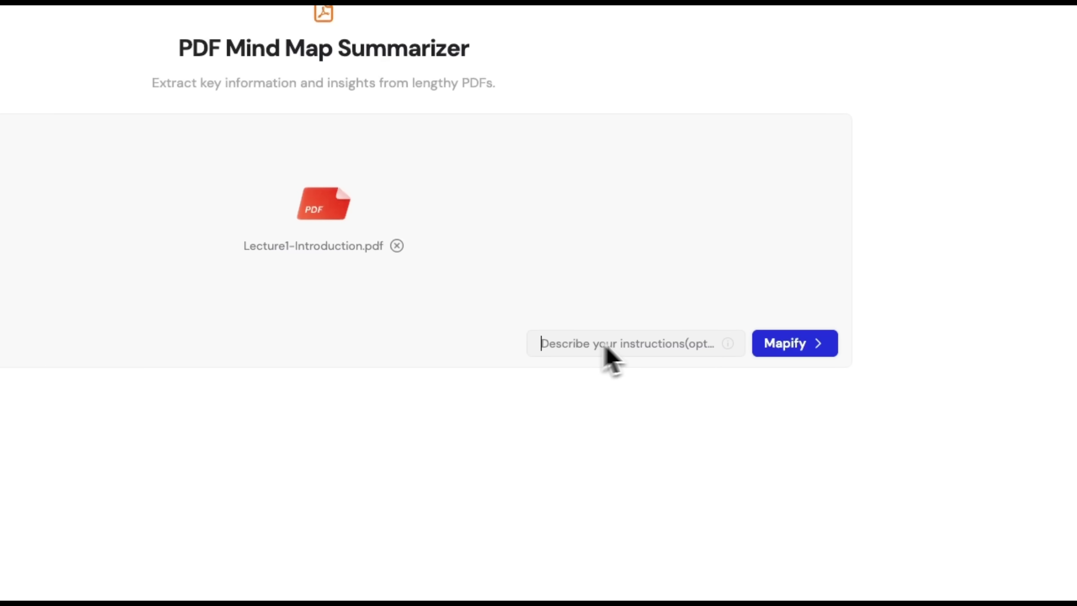
mouse_move(729, 348)
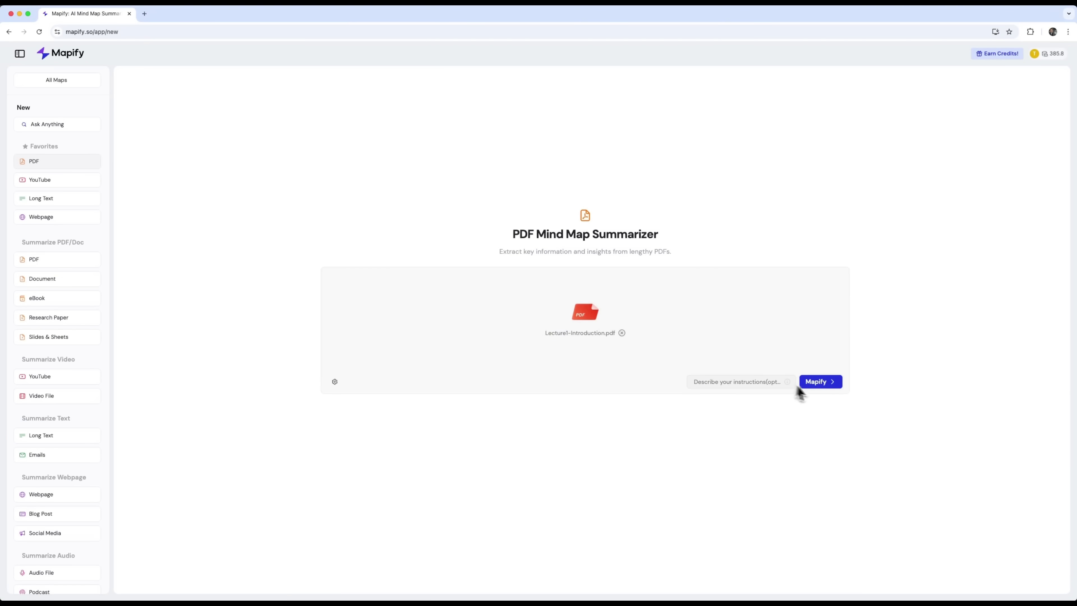
Summarize the uploaded lecture PDF into a mind map and scroll through the result
click(822, 383)
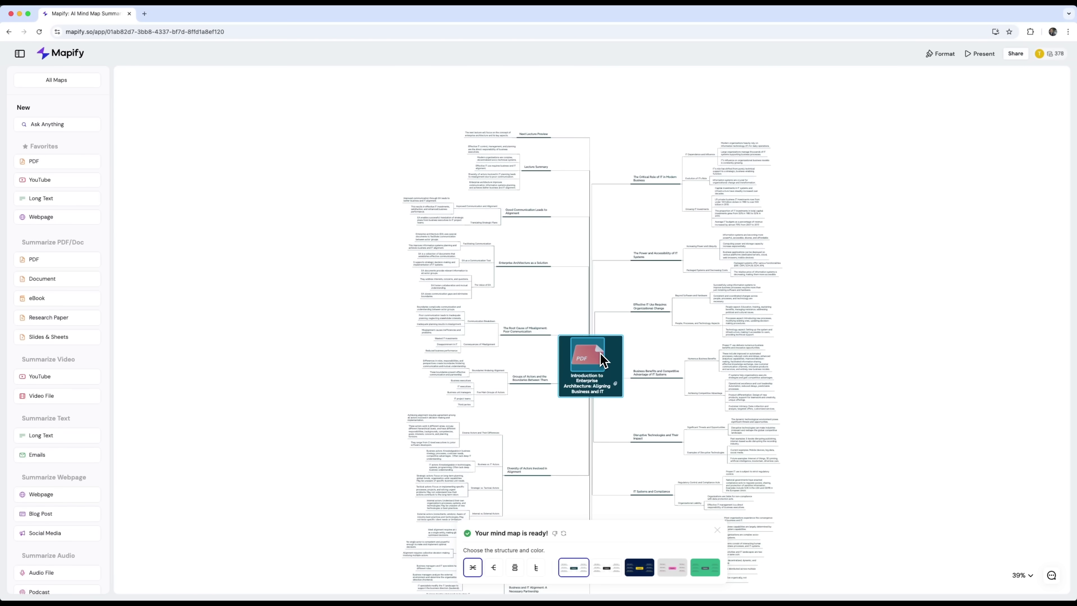
scroll(602, 359, down, 2)
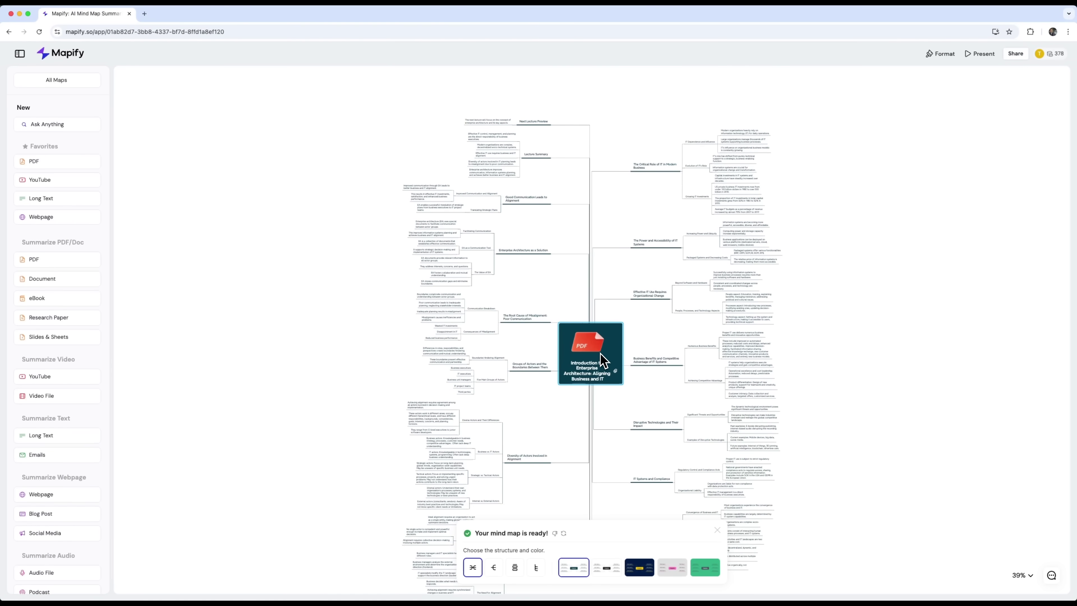
scroll(627, 359, up, 5)
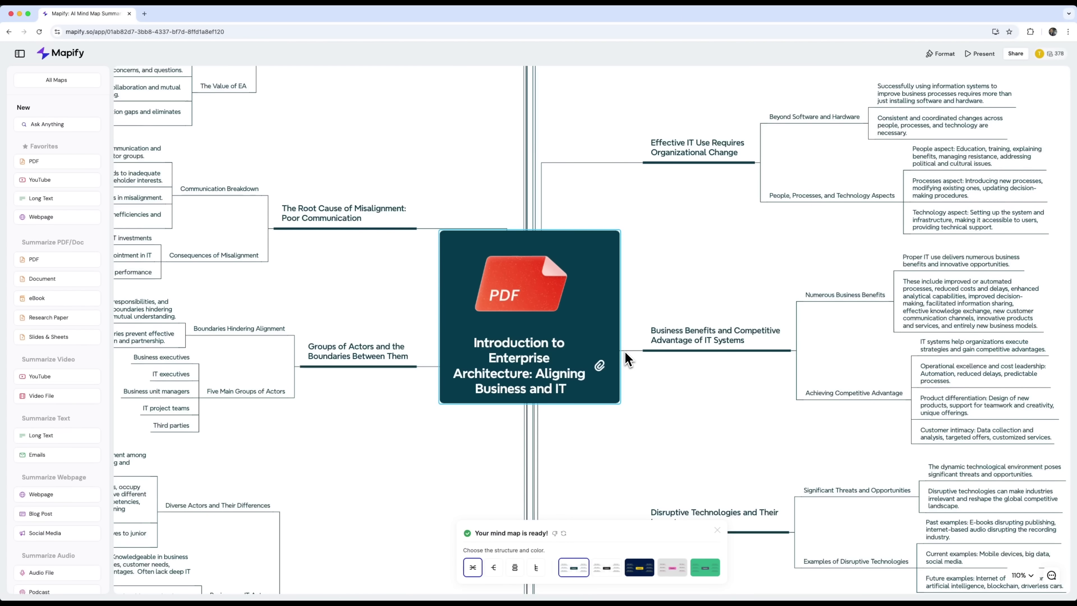
scroll(536, 388, down, 3)
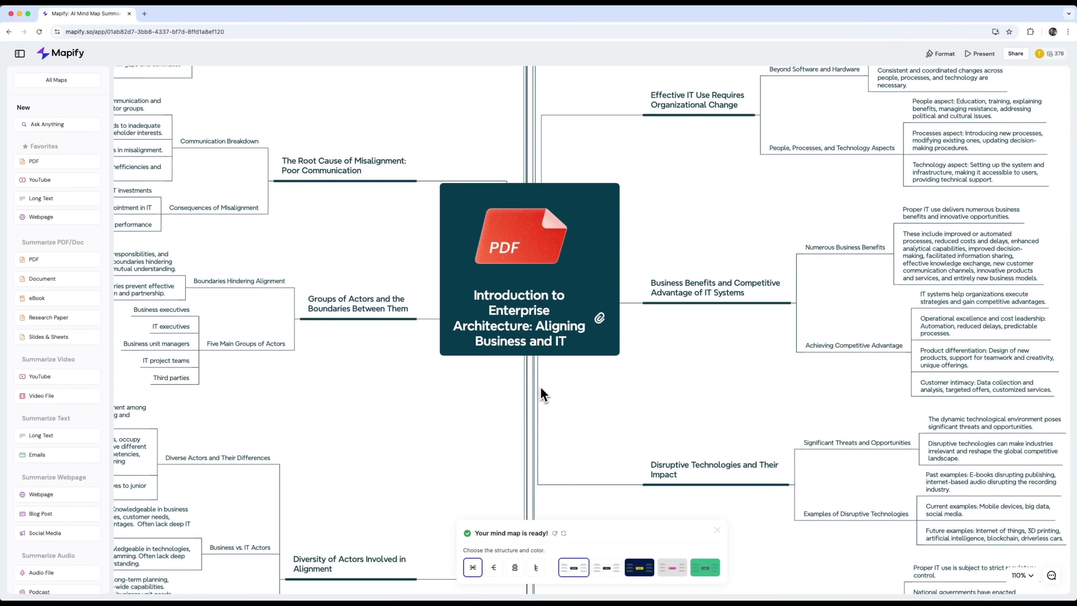
scroll(297, 385, up, 3)
Collapse and re-expand the Groups of Actors and Root Cause of Misalignment branches
click(295, 376)
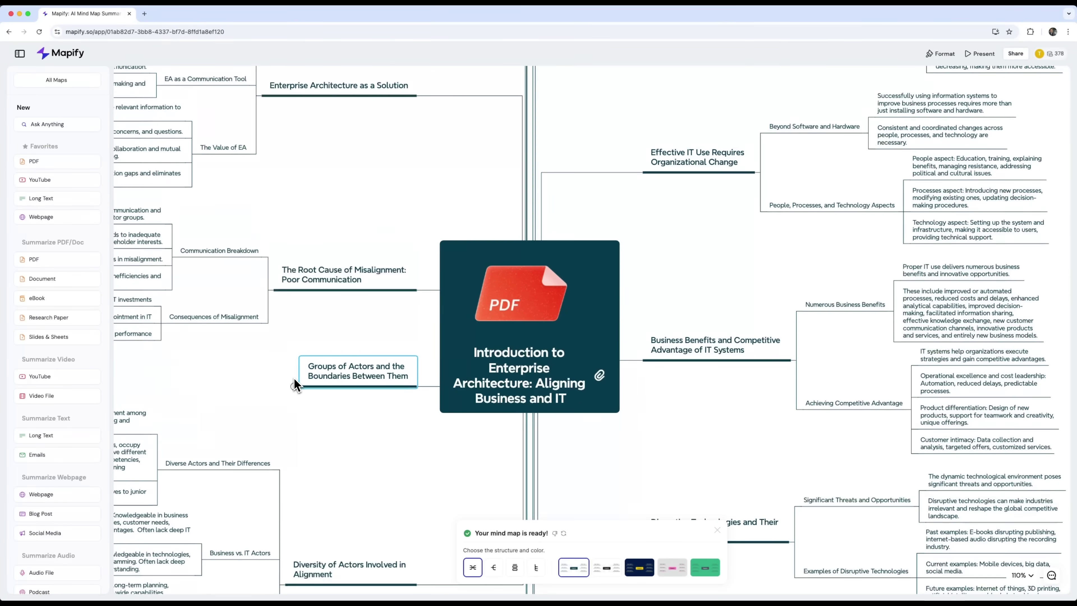
click(295, 386)
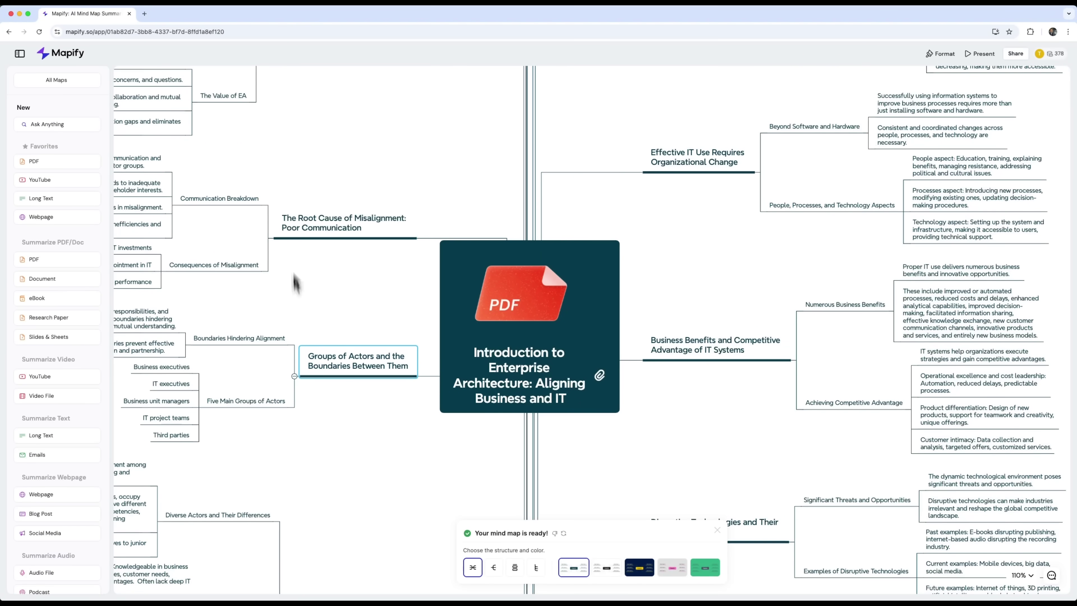
click(269, 238)
click(269, 237)
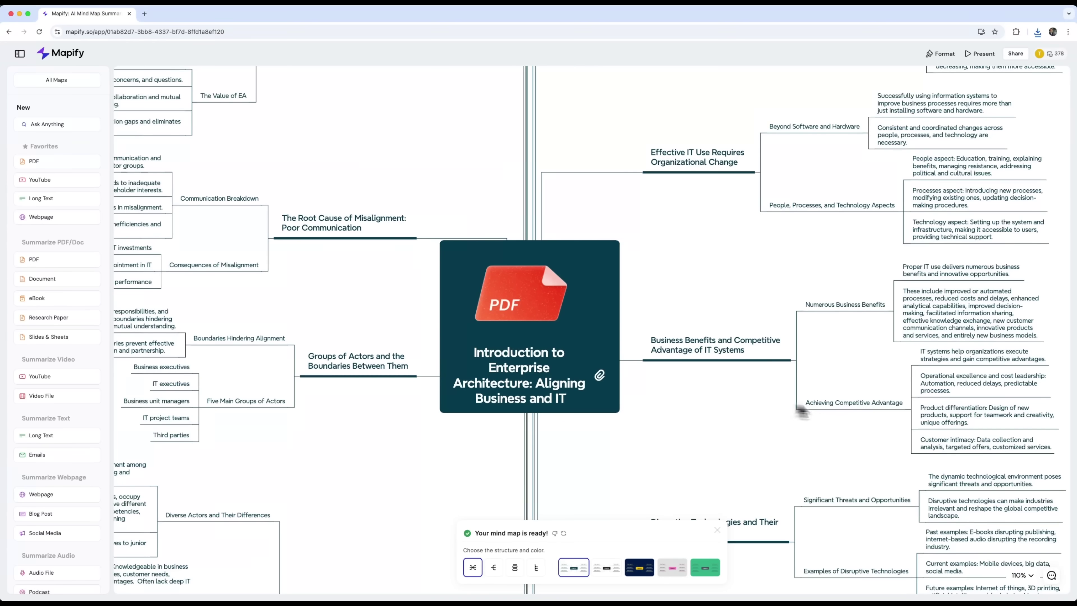
Try right-branching tree, grid and tree chart layouts, then return to the two-sided mind map
click(494, 567)
click(515, 568)
scroll(715, 417, down, 10)
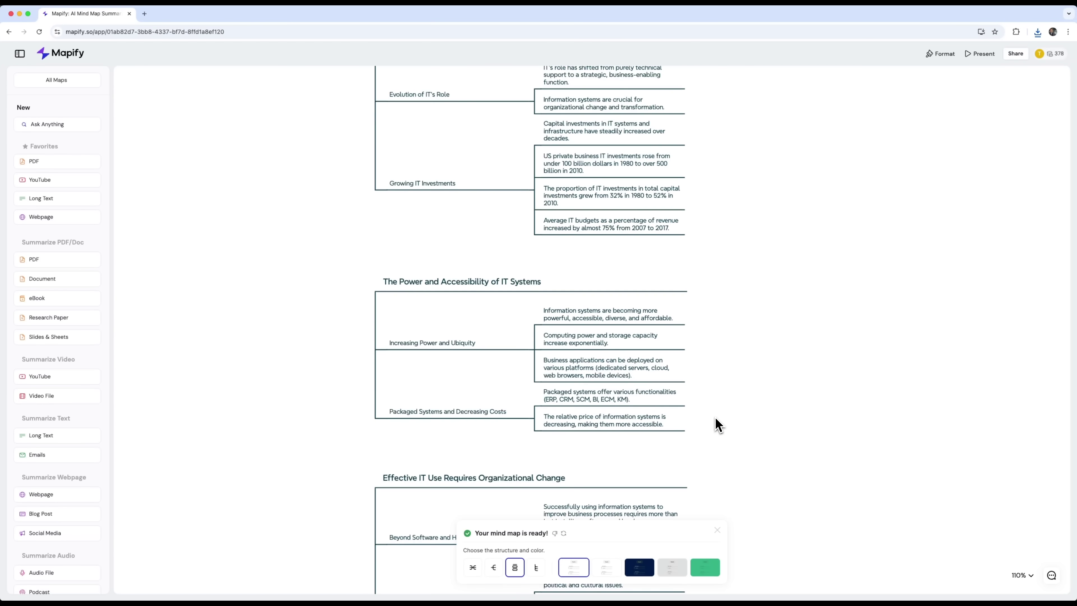
click(537, 567)
scroll(696, 284, down, 5)
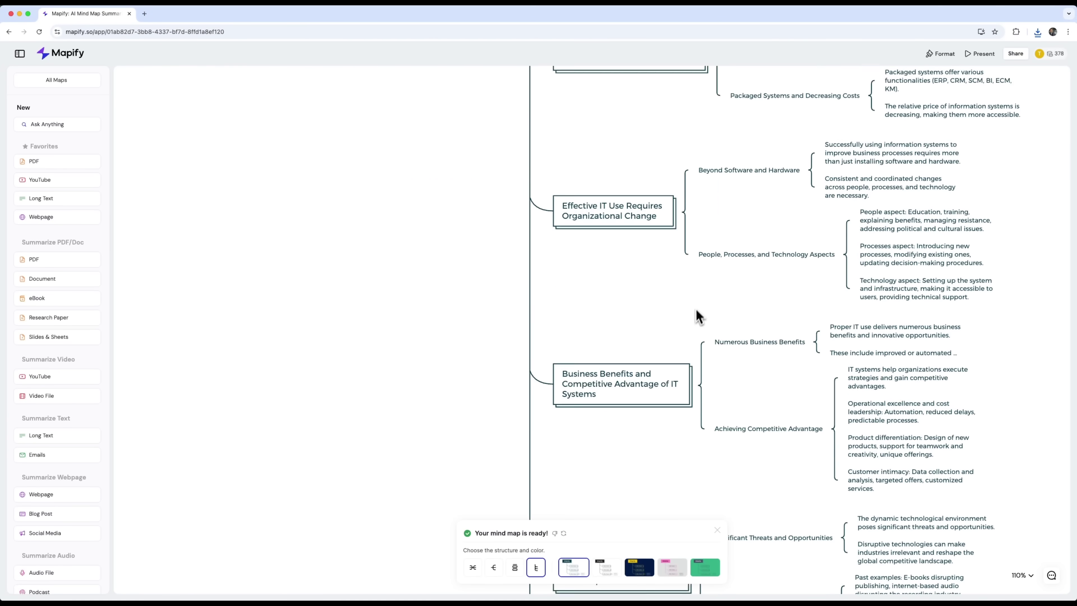
click(473, 567)
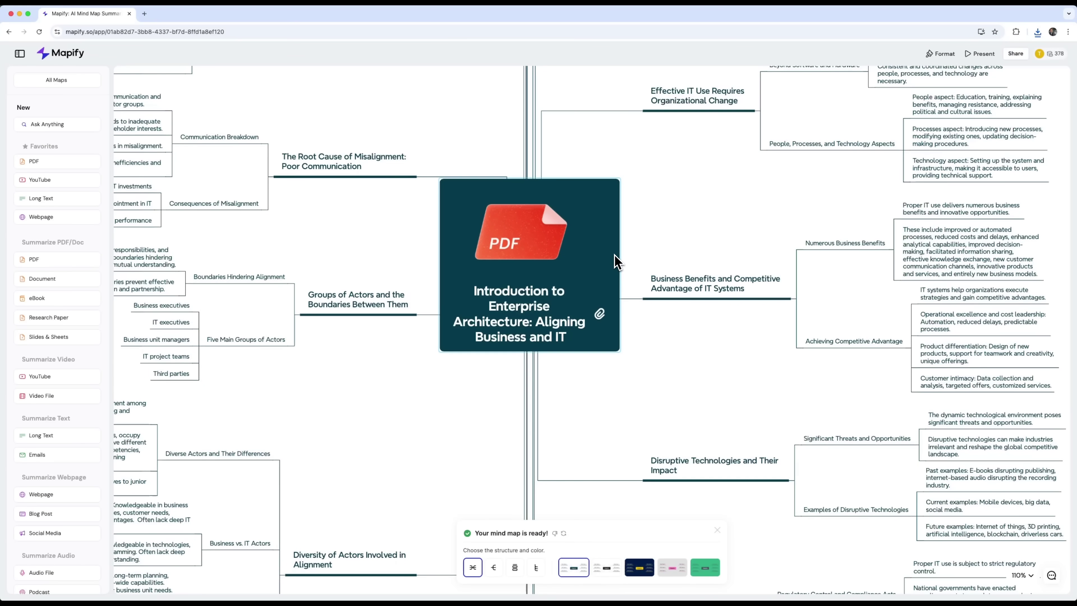
Create a timestamped mind map from the pasted iOS developer YouTube video link
click(34, 182)
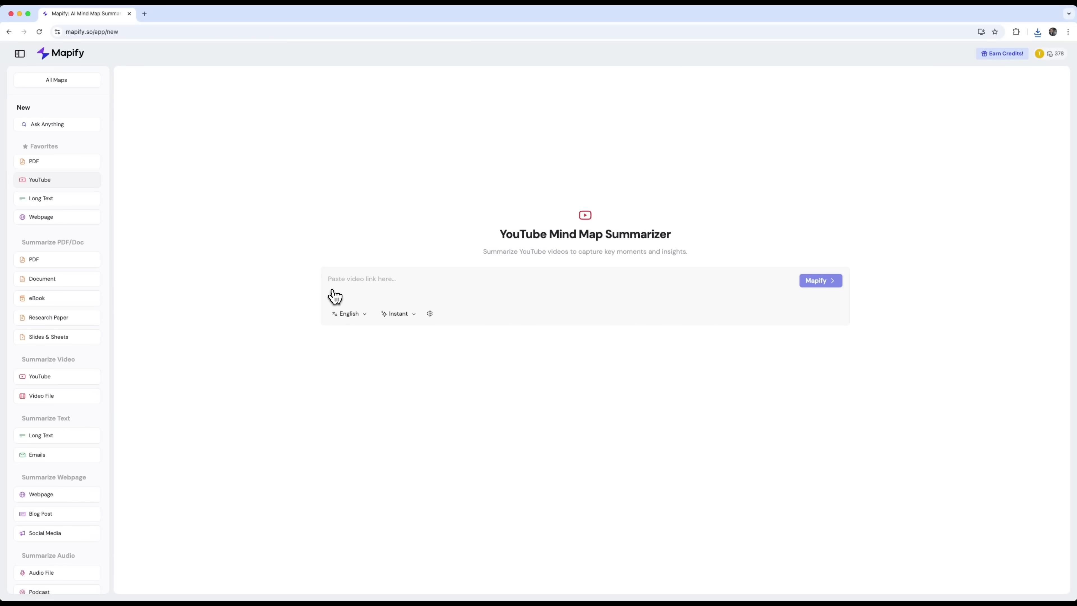
text(https://youtu.be/DuodS_2VWp8?si=jf4FdXvc7S18NKZH)
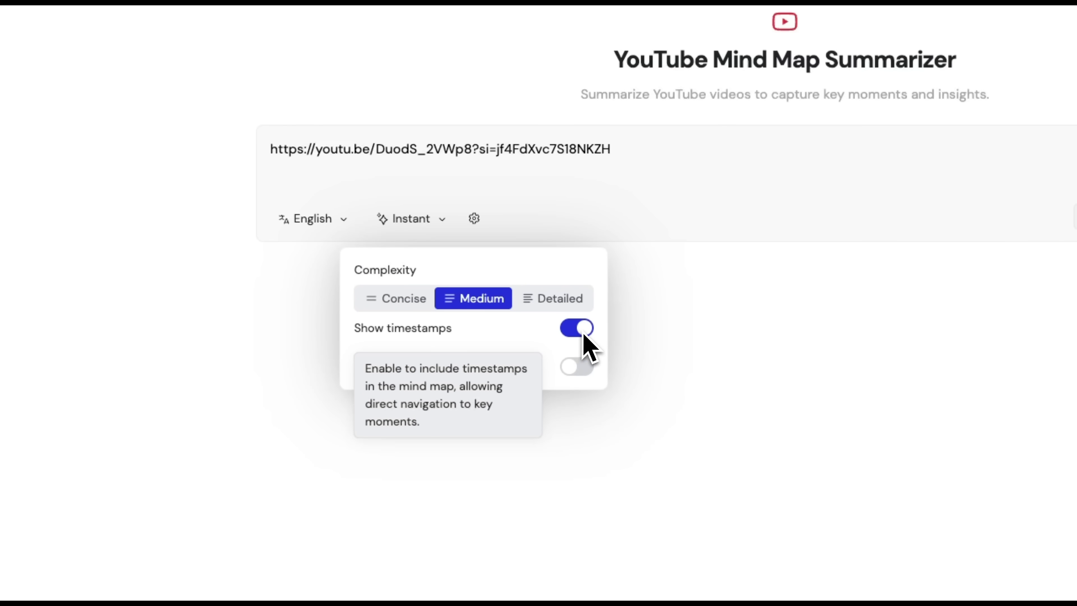
click(805, 285)
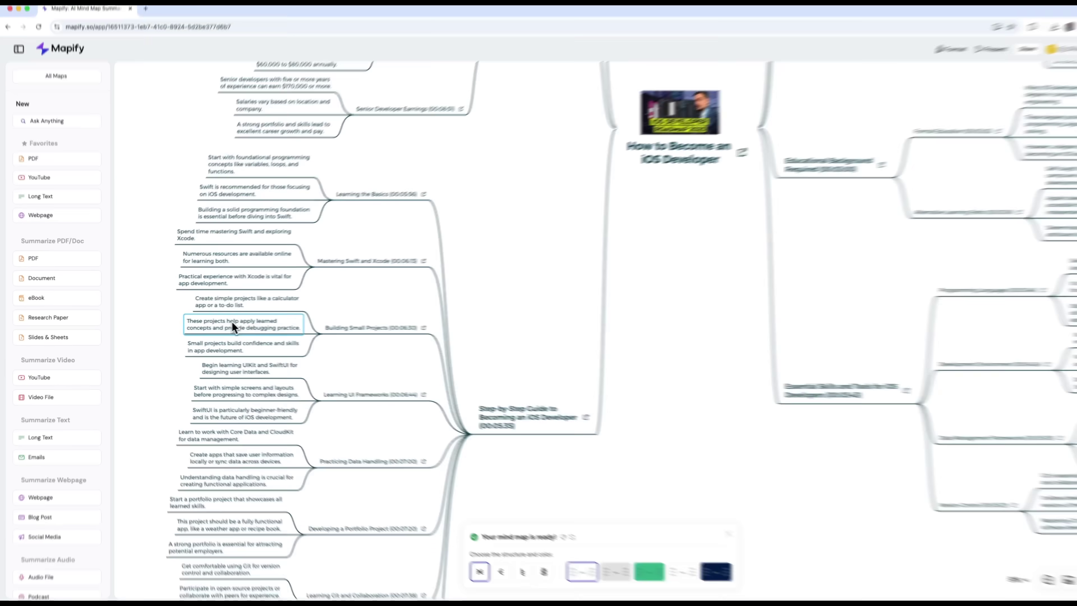
Reorder the Building Small Projects point, then add Subtopic 1 under the interview-preparation point
drag(231, 321, 389, 294)
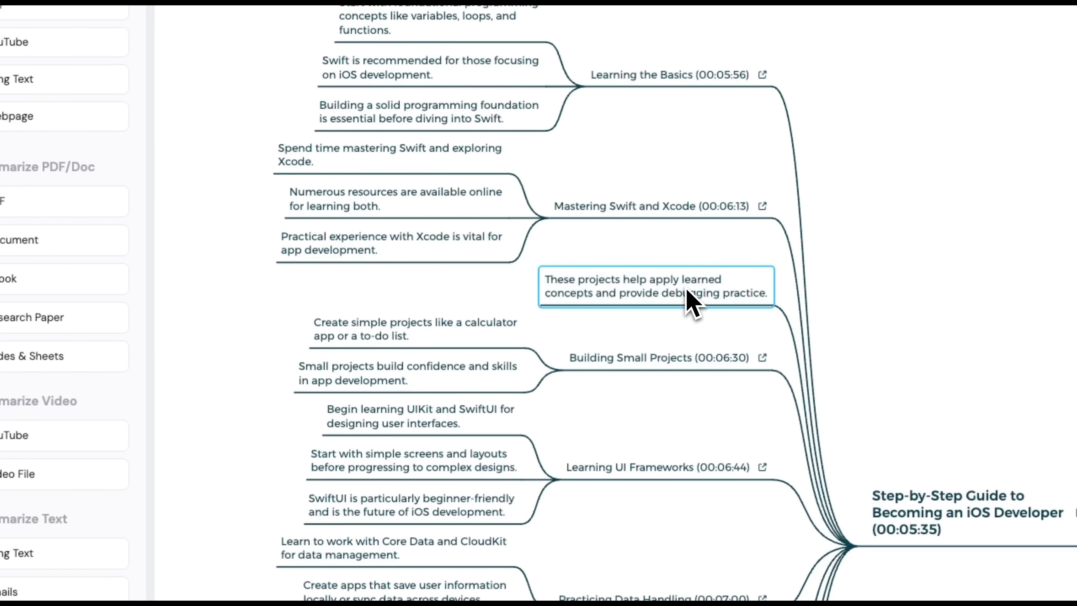
drag(691, 295, 460, 331)
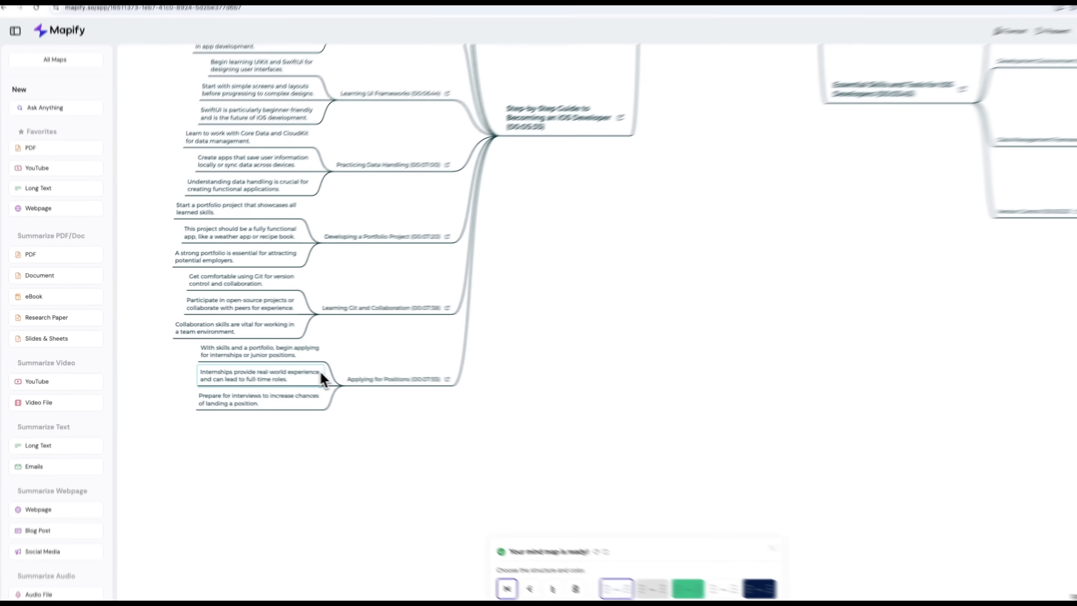
right_click(312, 382)
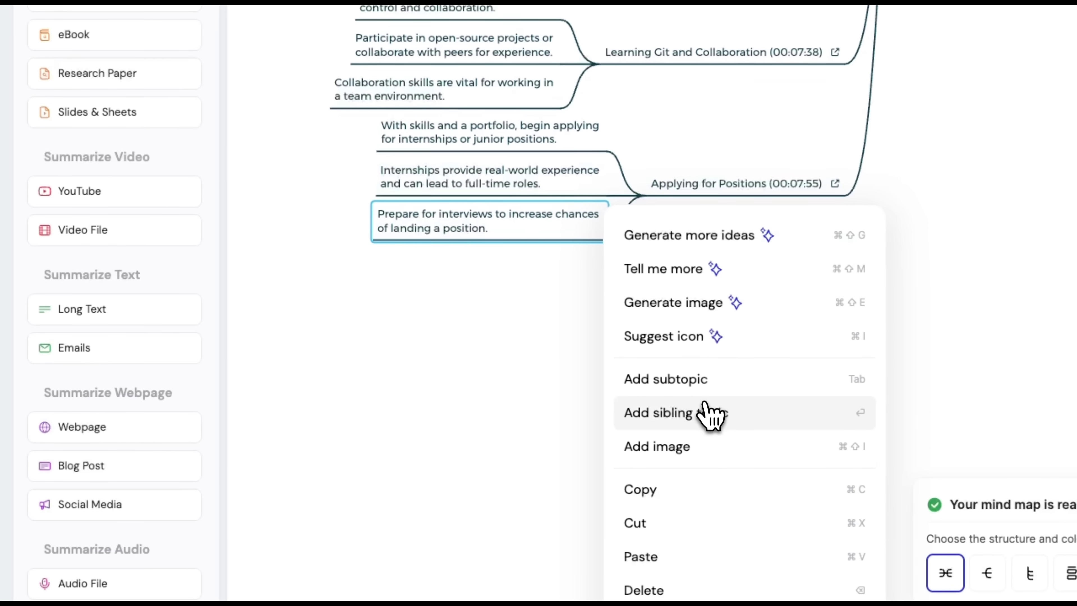
click(676, 388)
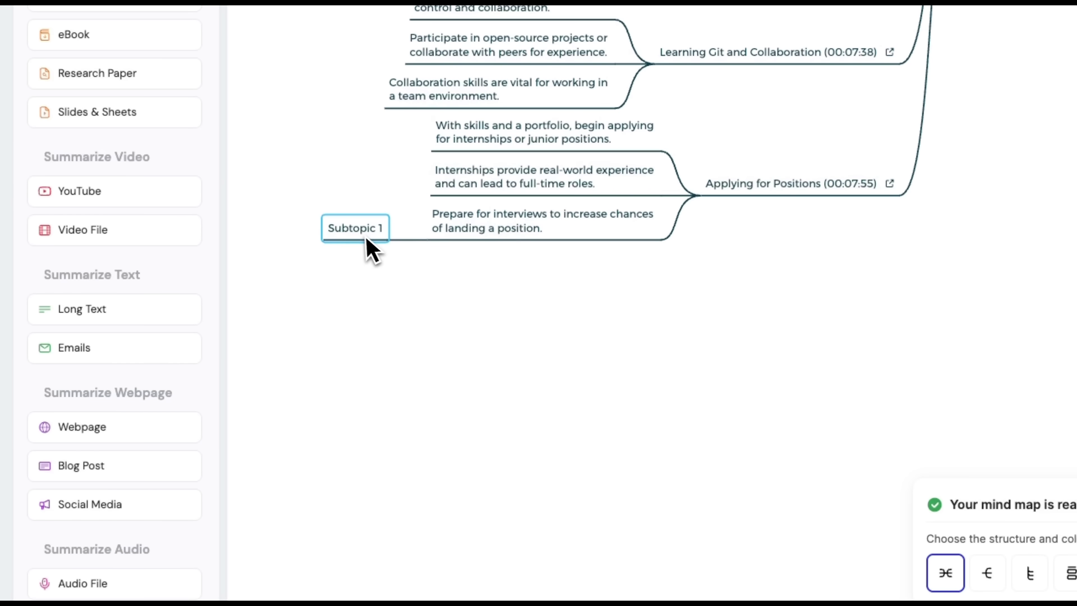
double_click(364, 236)
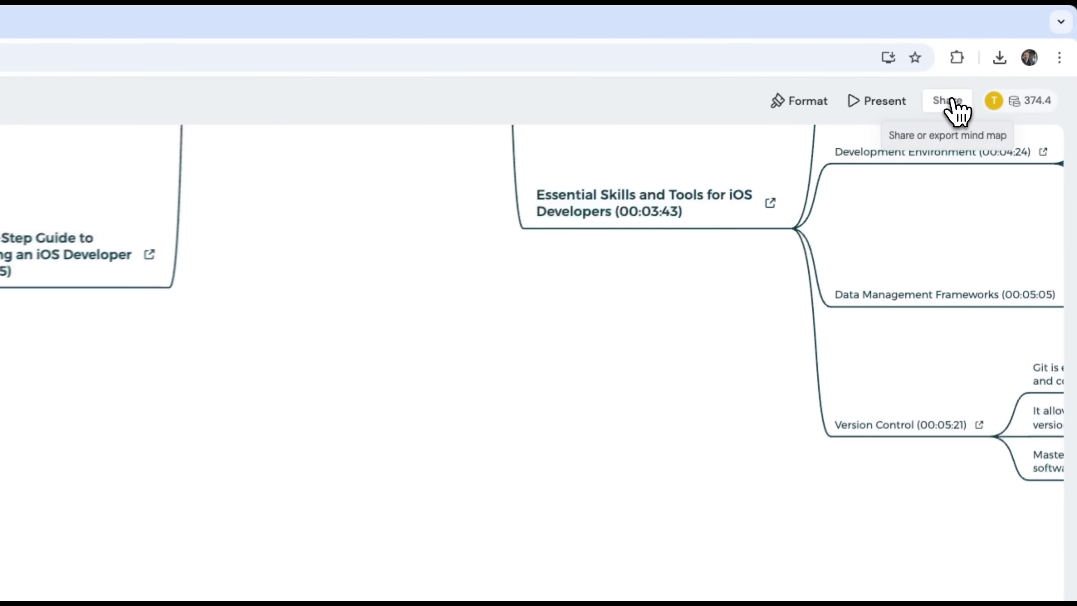
Check the Share options, then present the iOS developer map as slides and advance to slide two
click(1011, 53)
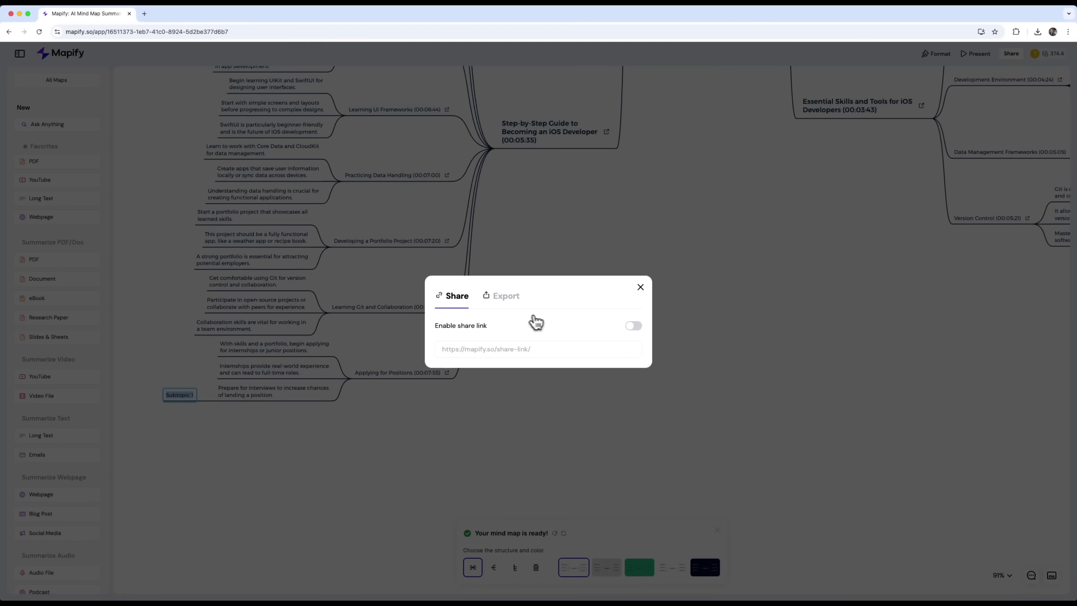
click(641, 288)
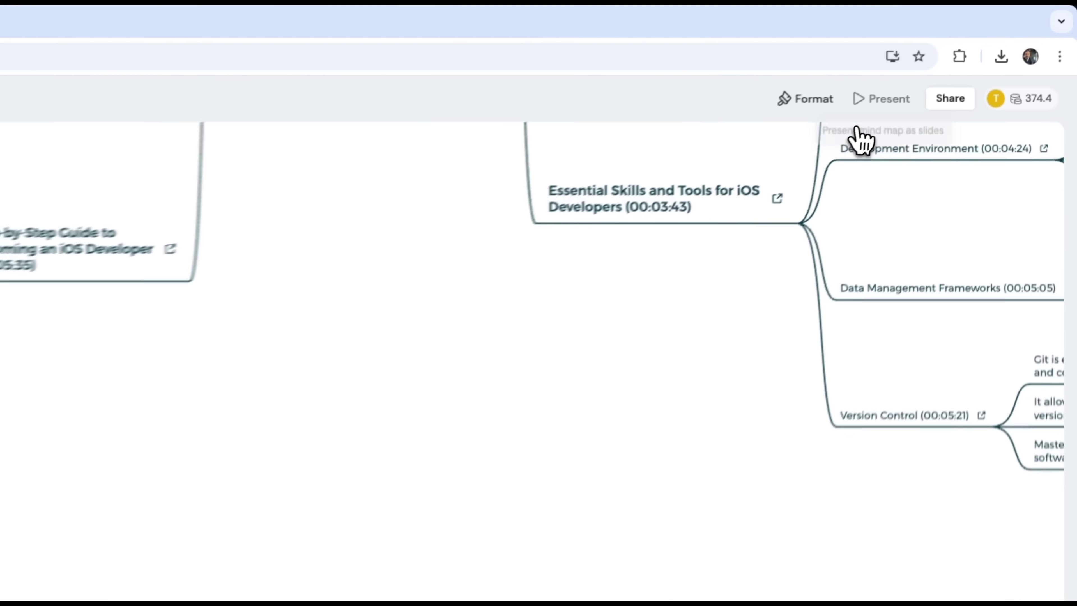
click(869, 111)
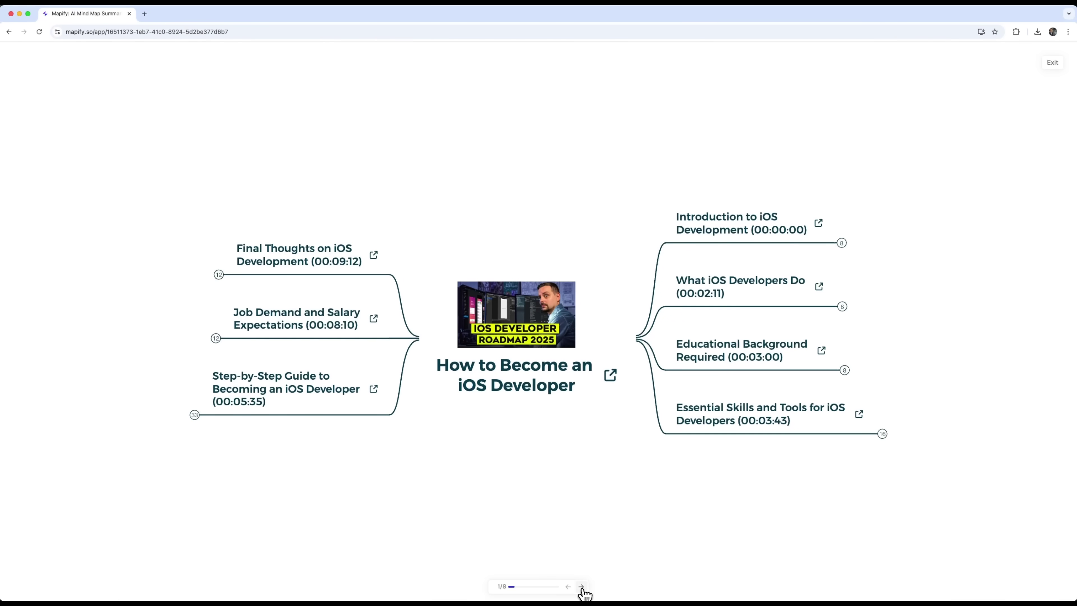
click(582, 588)
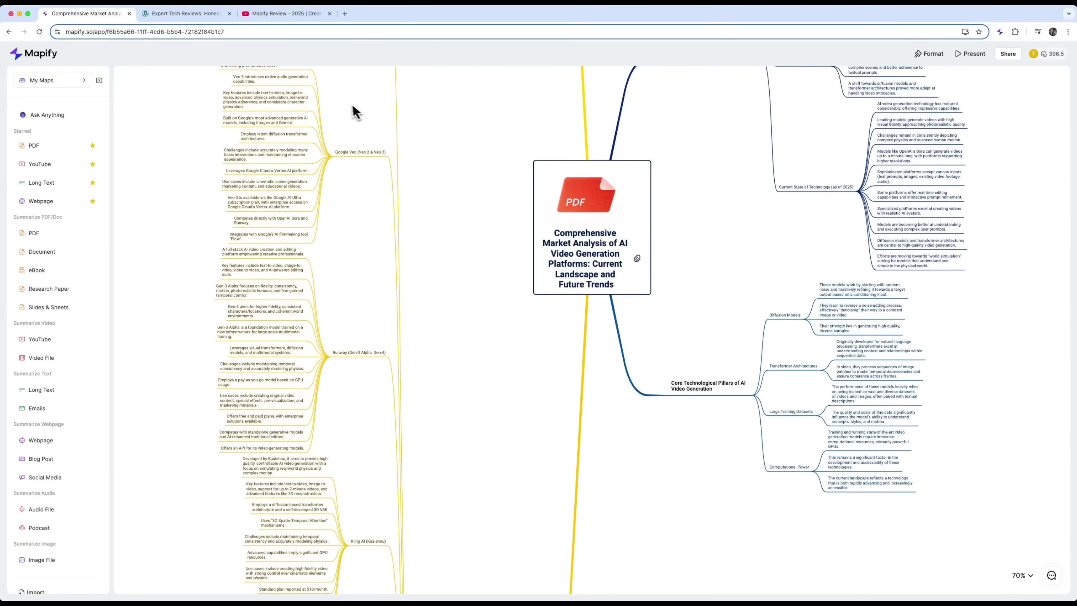
Summarize the Expert Tech Reviews blog article into a mind map with the Mapify extension
click(204, 16)
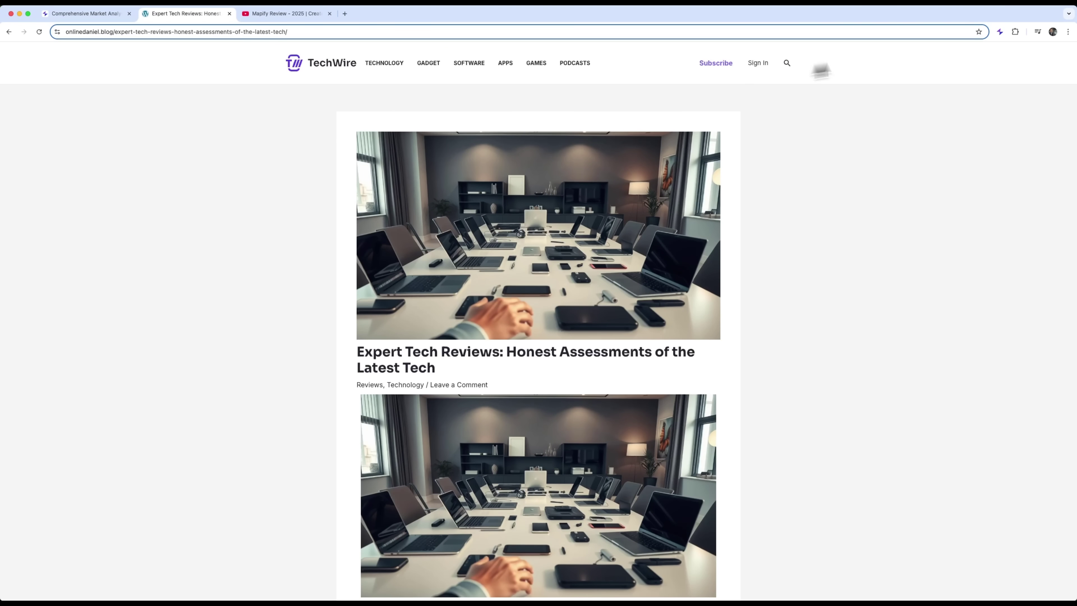
click(999, 34)
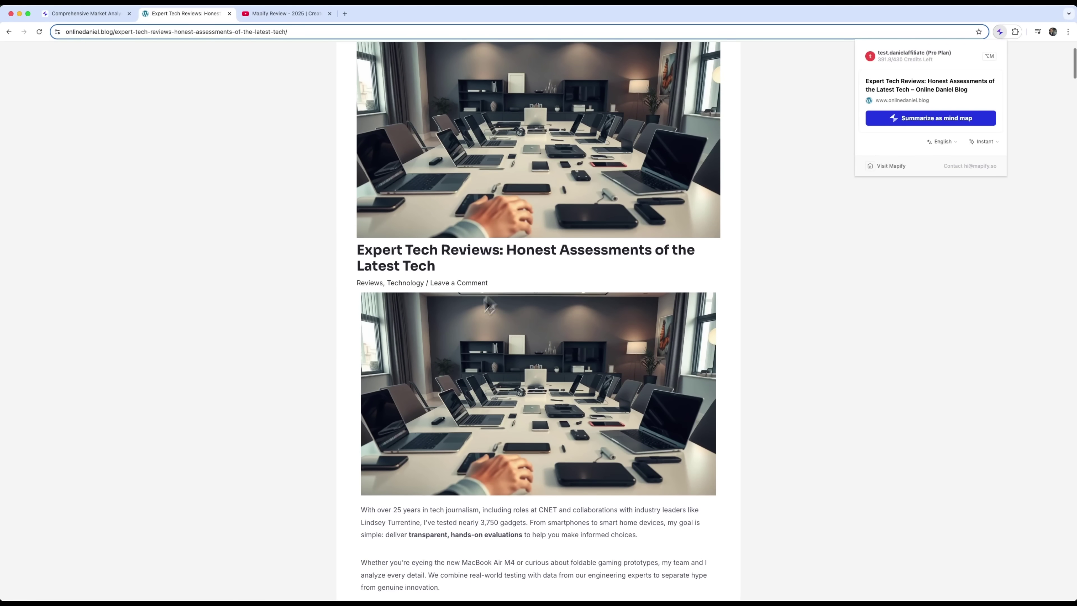
scroll(484, 308, down, 5)
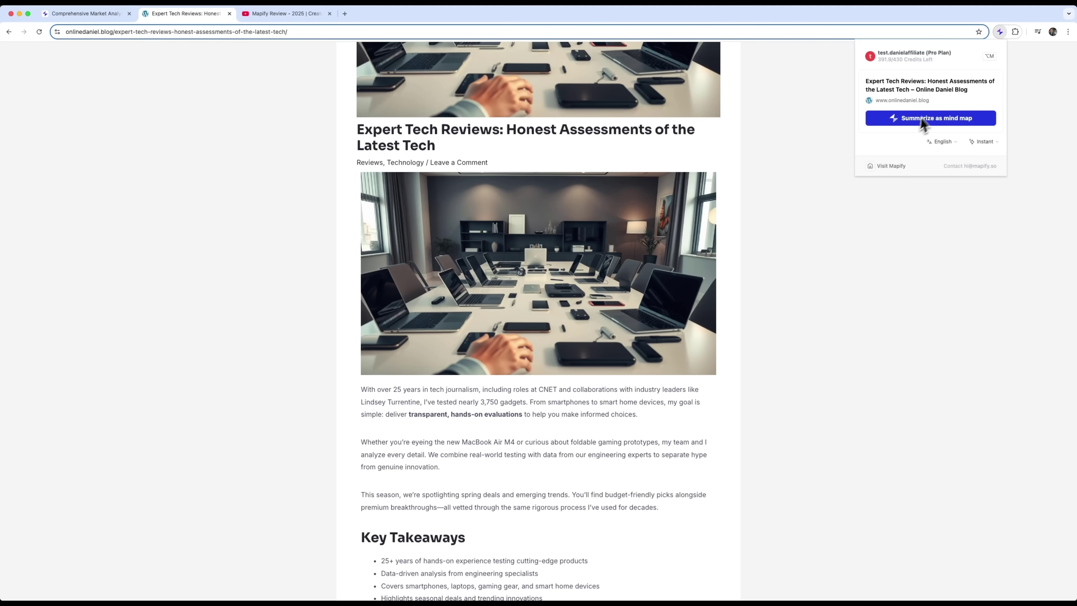
click(927, 119)
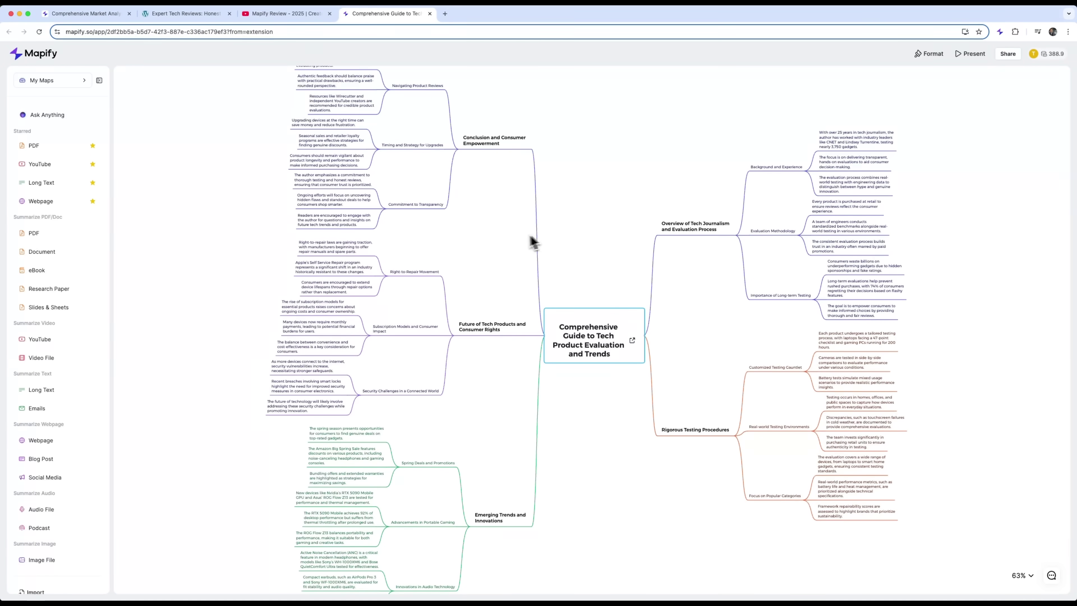
scroll(529, 337, up, 5)
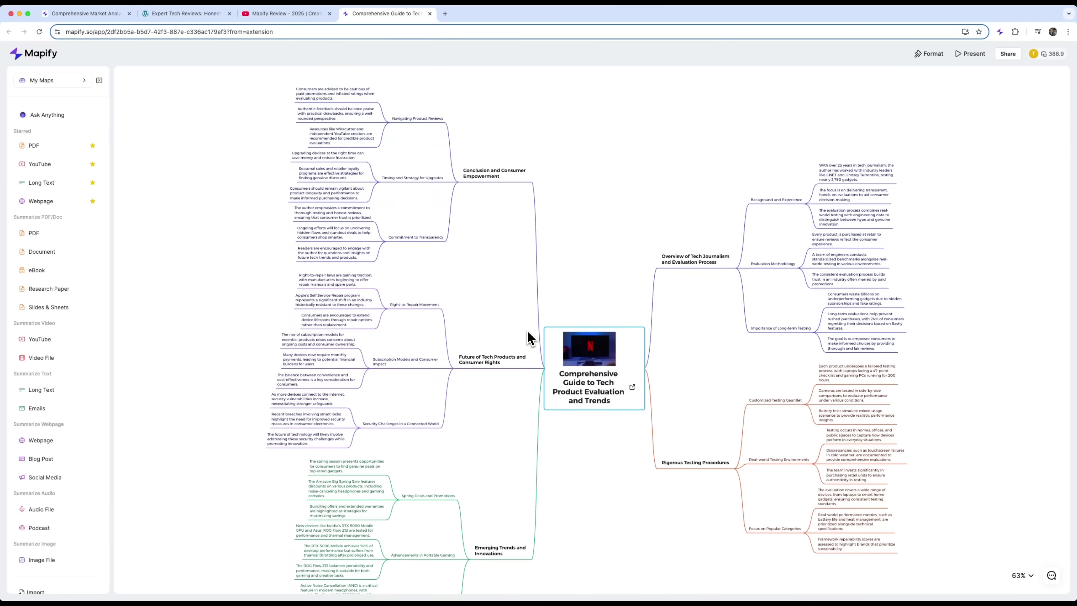
scroll(528, 337, down, 5)
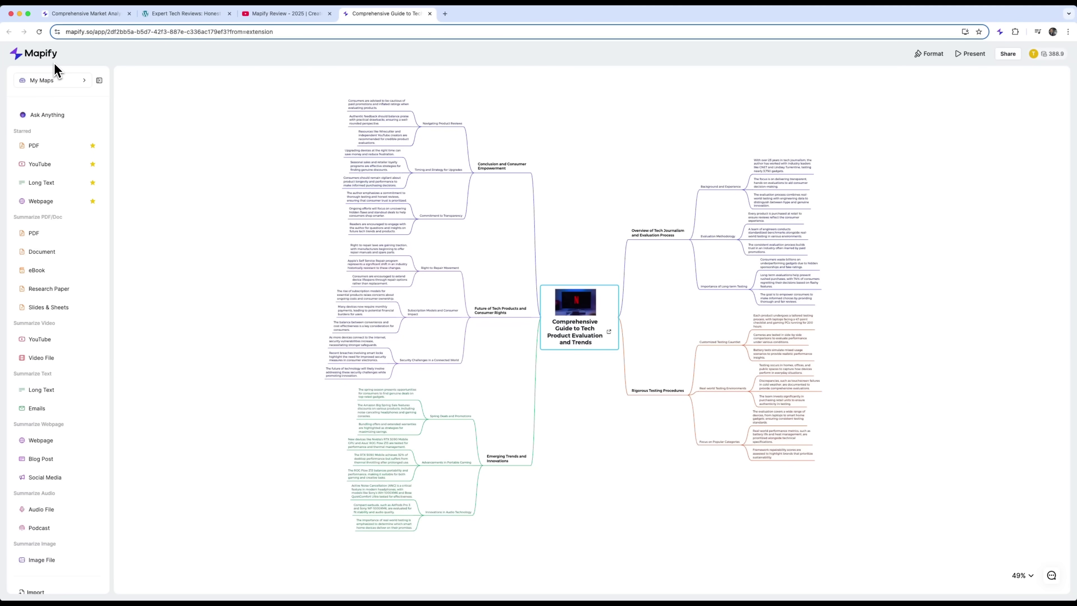
Turn the Mapify Review video into a mind map with the extension and view it in a separate tab
click(259, 17)
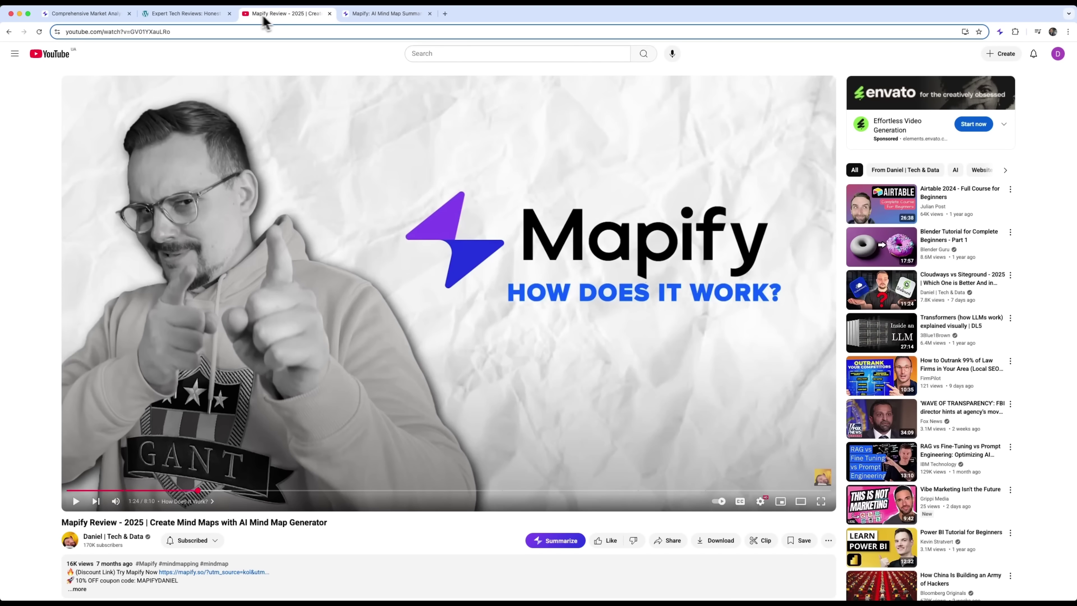
click(1000, 31)
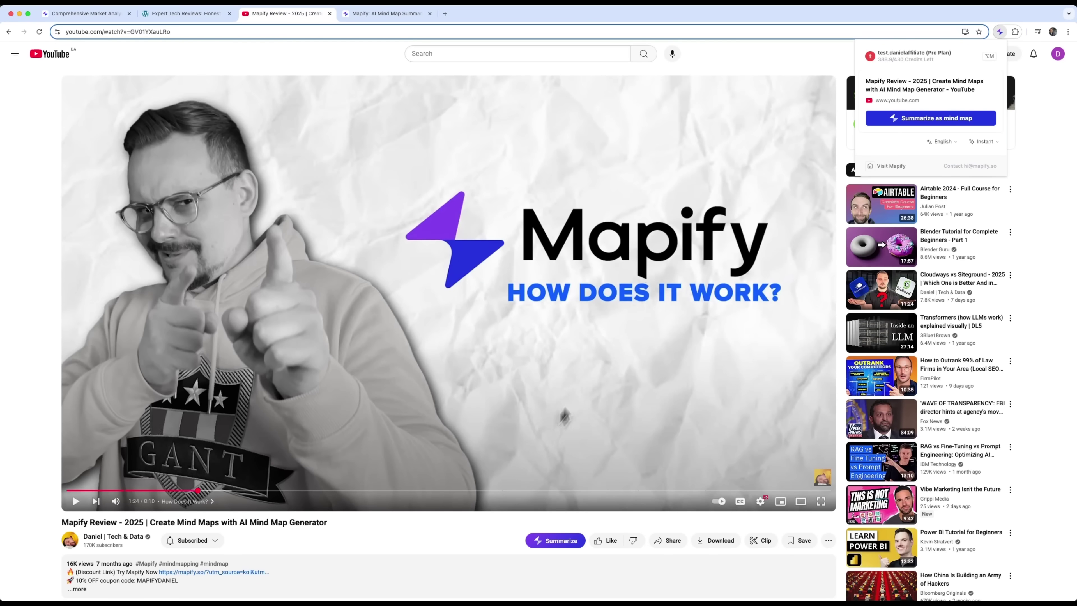
click(943, 125)
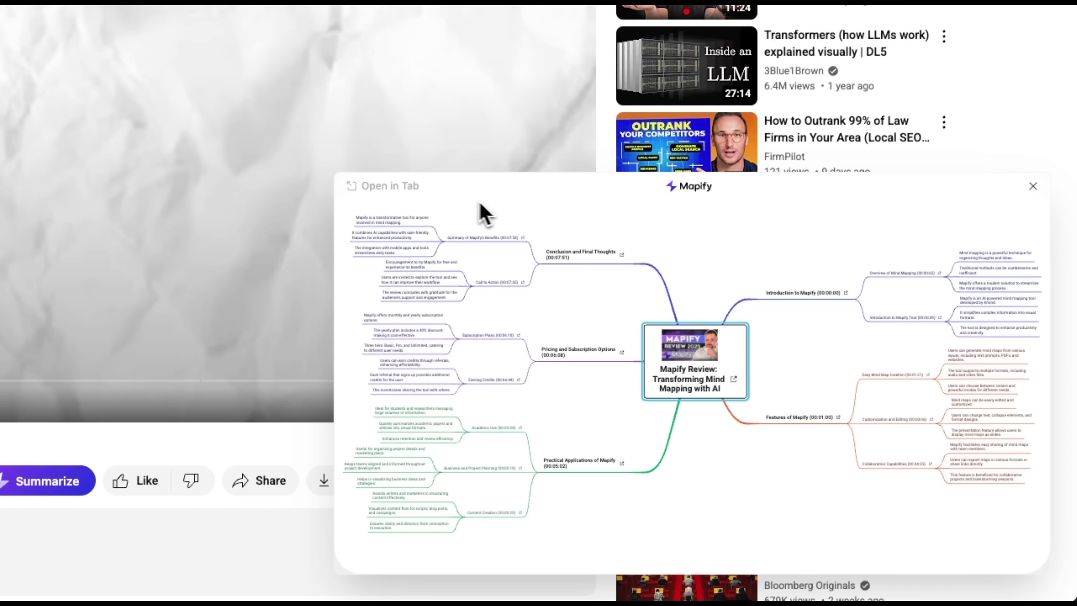
click(388, 187)
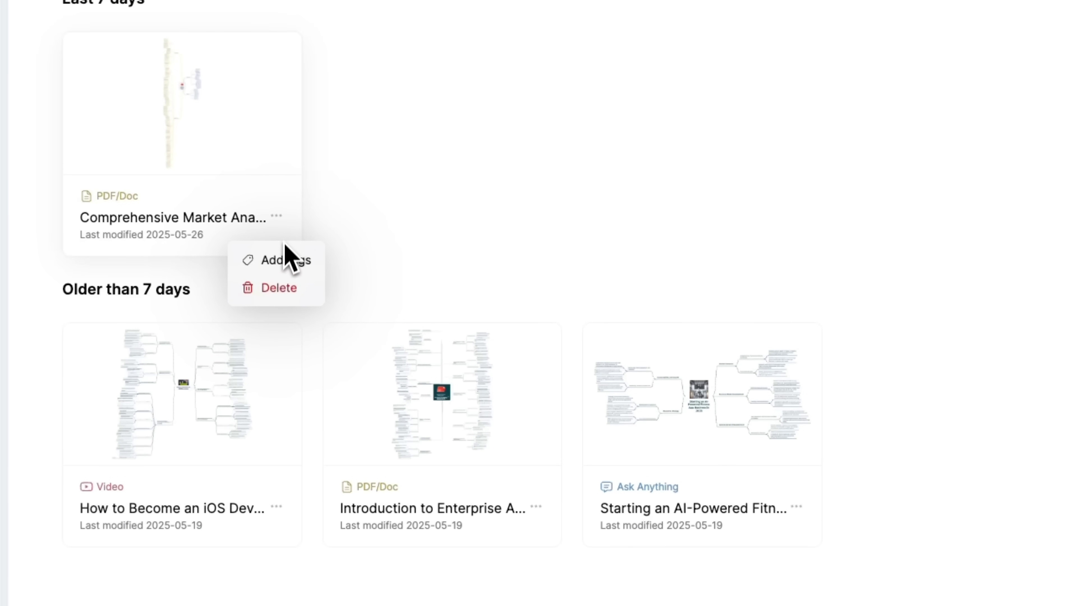
Tag the Comprehensive Market Analysis map with a new AI Video tag, then start a Lections tag
click(283, 260)
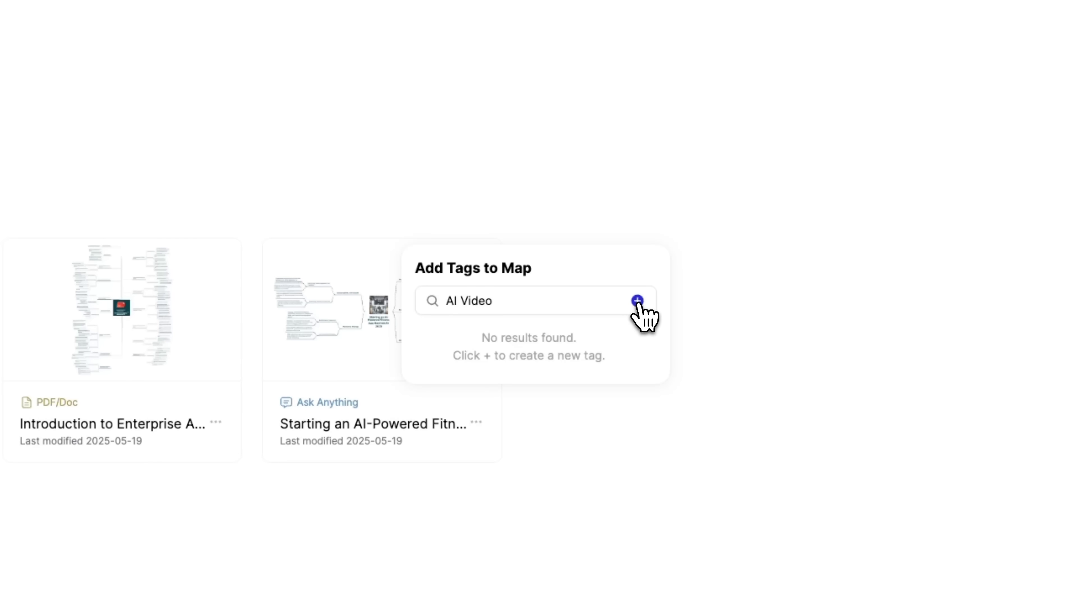
click(637, 301)
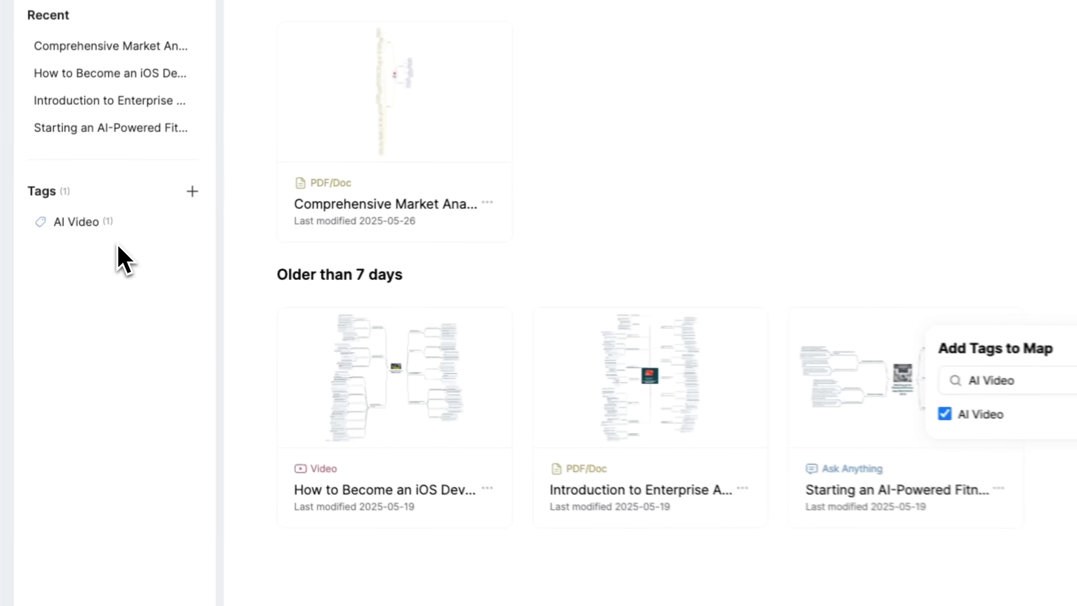
click(56, 248)
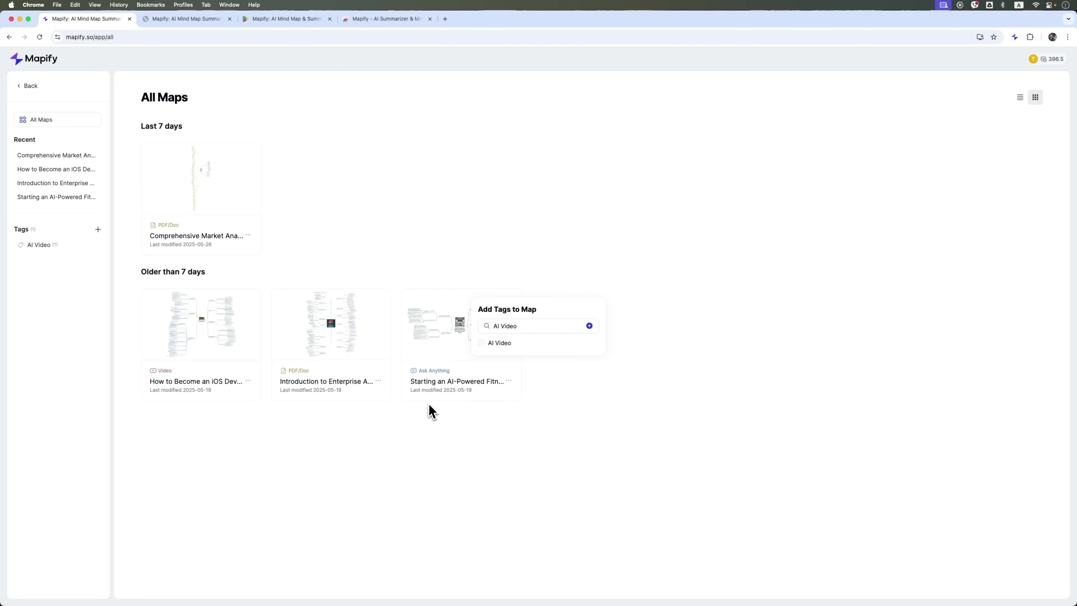
text(Lections)
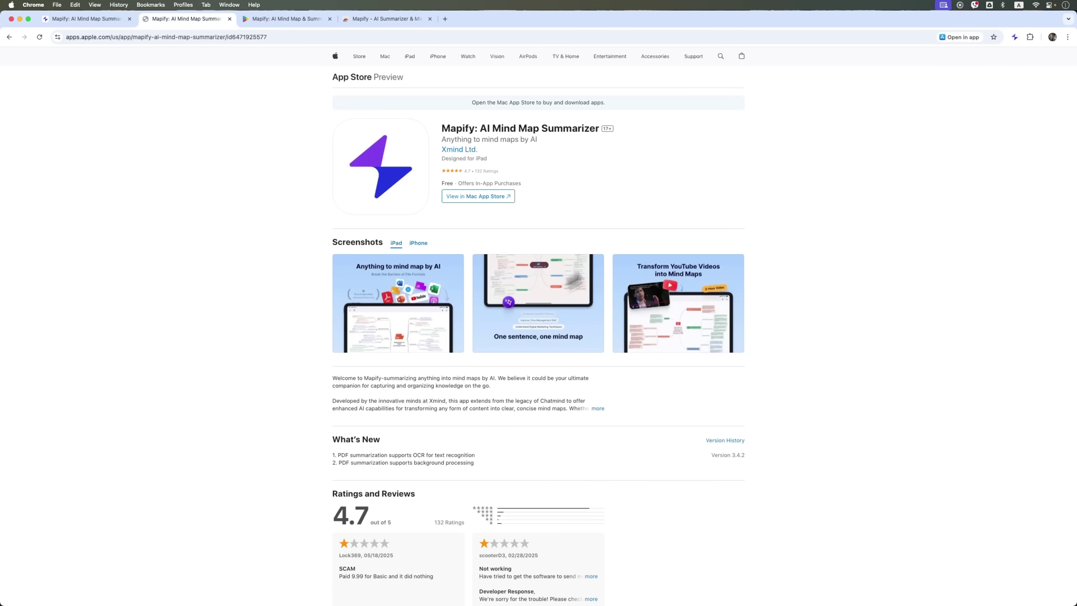
Check Mapify's Google Play and Chrome Web Store listings, then bring up the Mapify extension panel
click(288, 19)
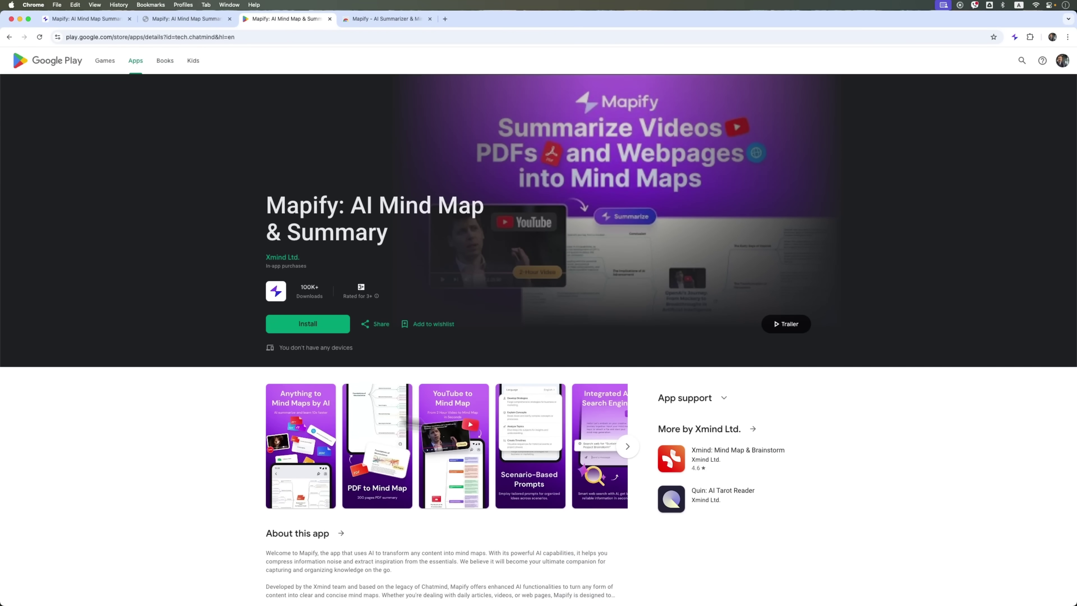
click(389, 19)
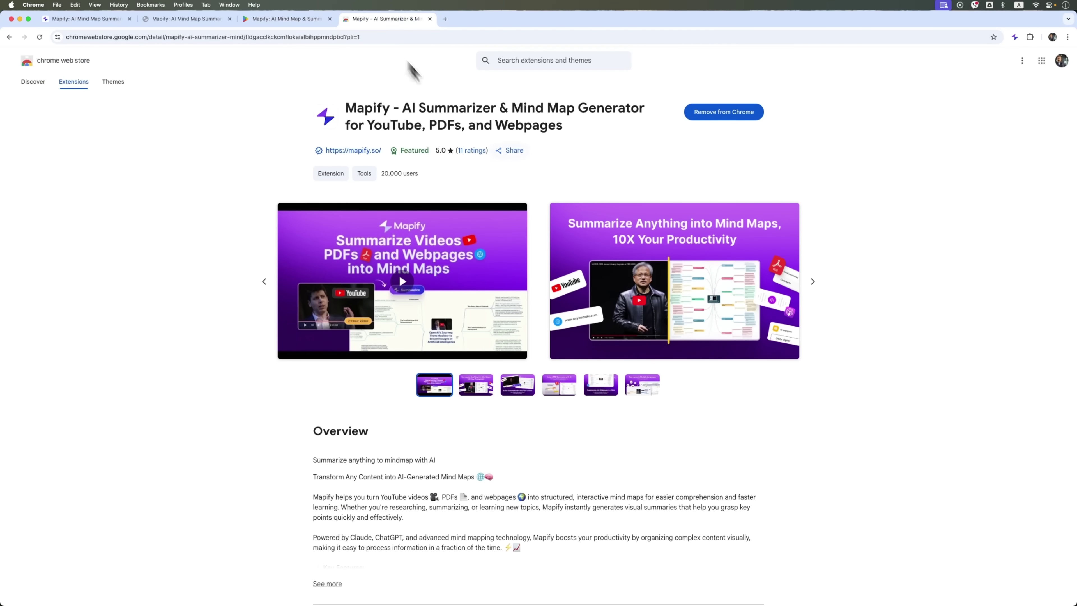
click(1015, 41)
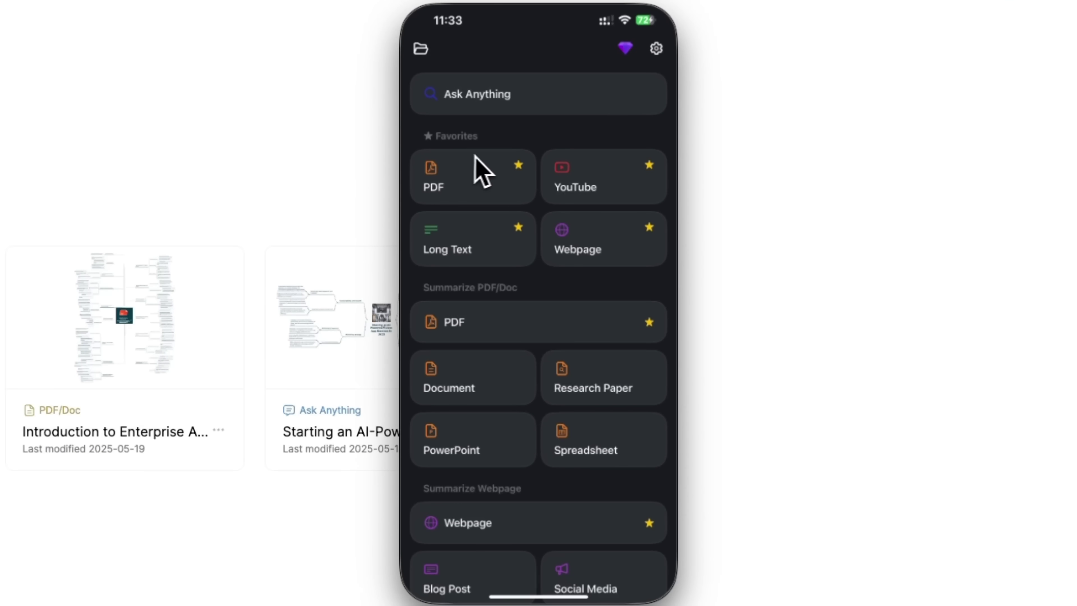
Open the synced Comprehensive Market Analysis map on the iPhone, then in the Chrome browser
click(421, 51)
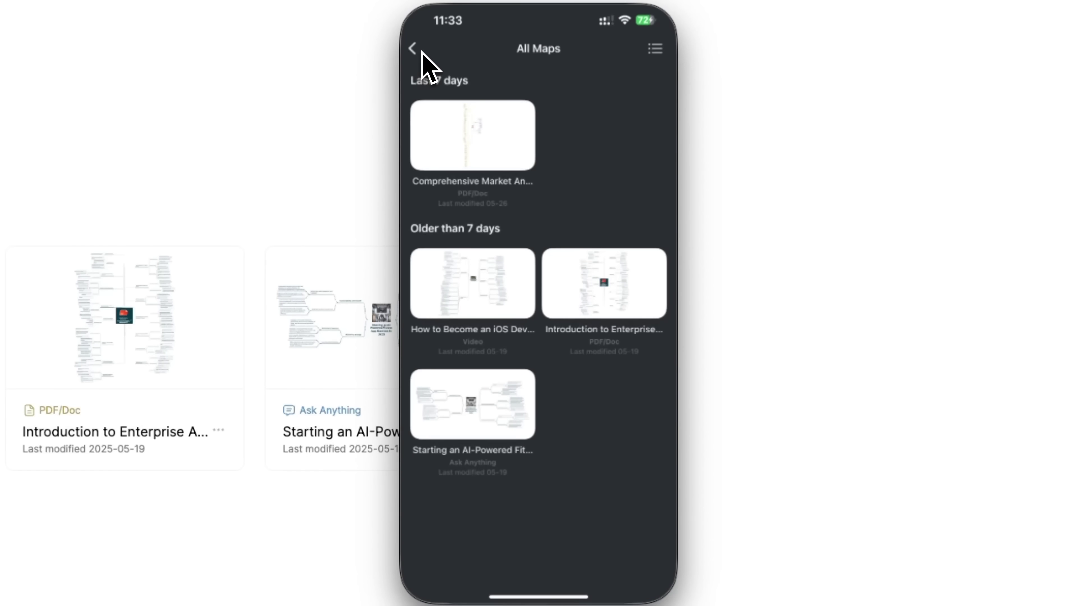
click(491, 136)
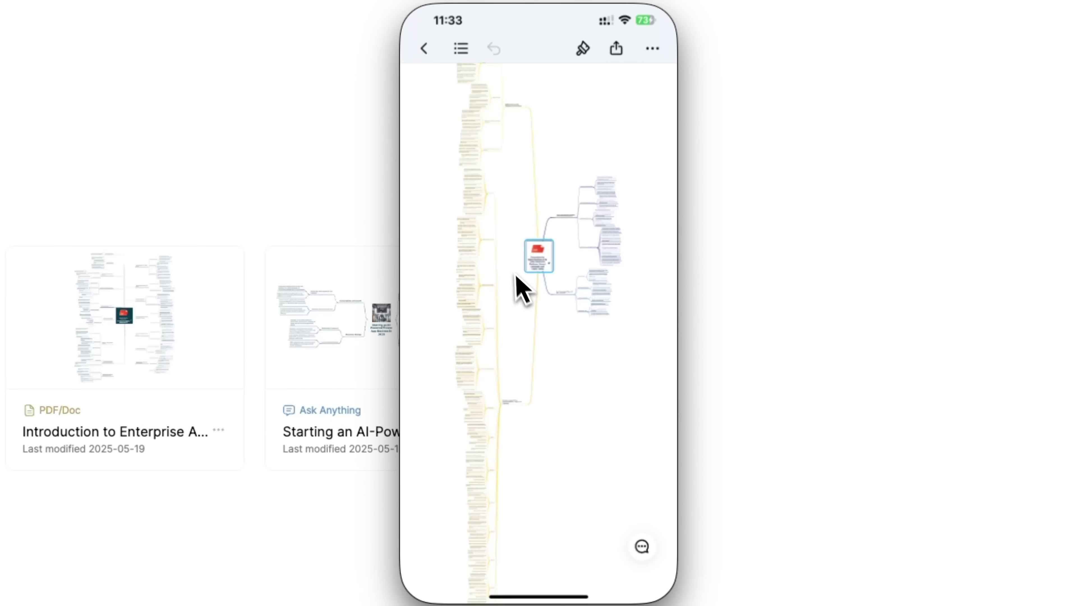
scroll(536, 312, left, 3)
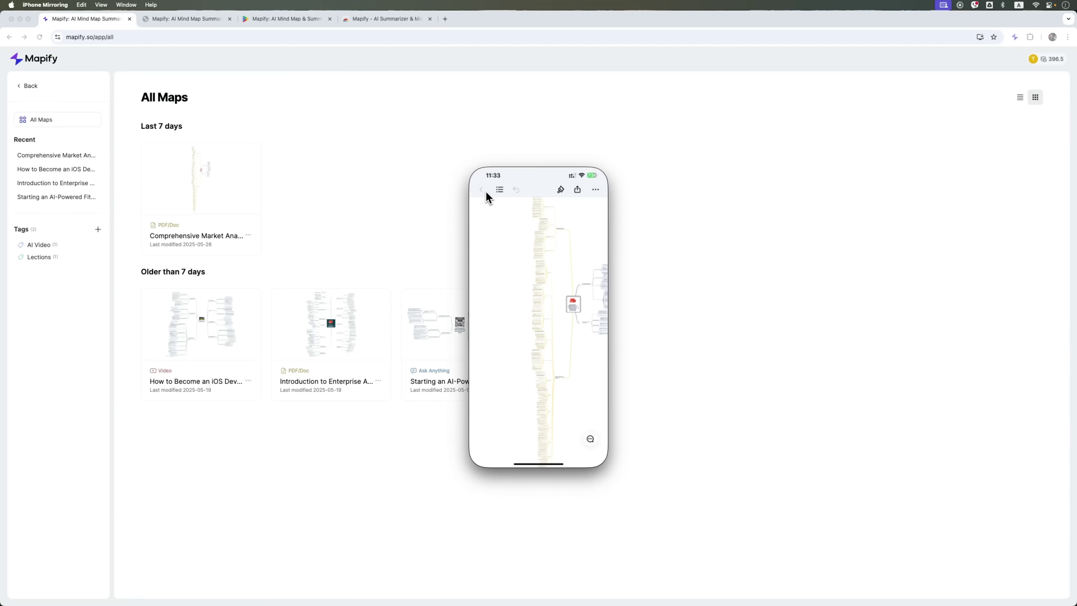
click(365, 208)
click(215, 178)
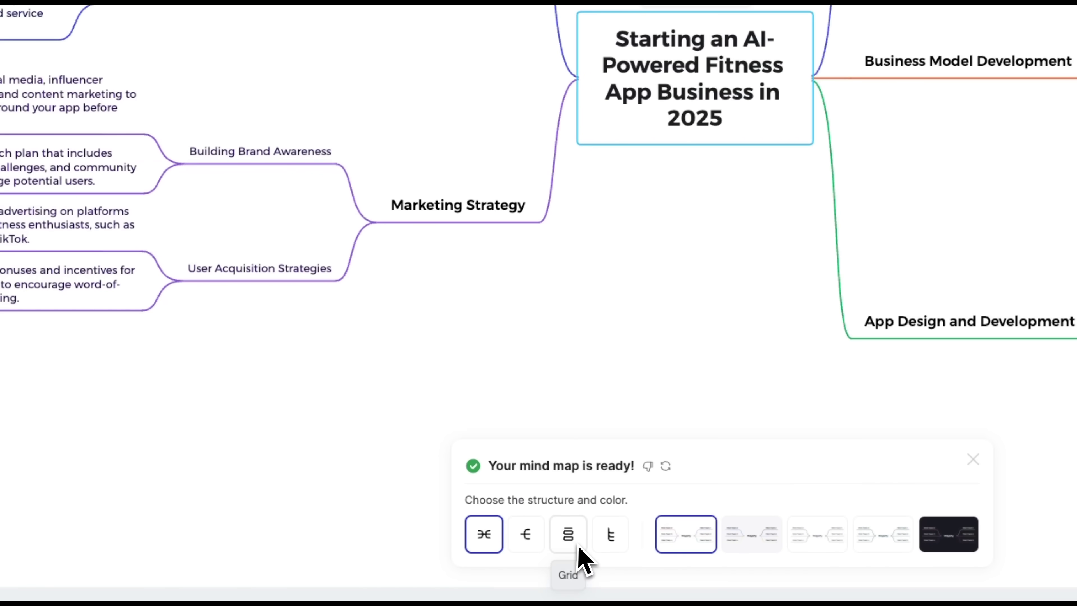
Set the fitness map to Logic Chart, then web-search map 'Innovative digital marketing strategies for startups'
click(526, 535)
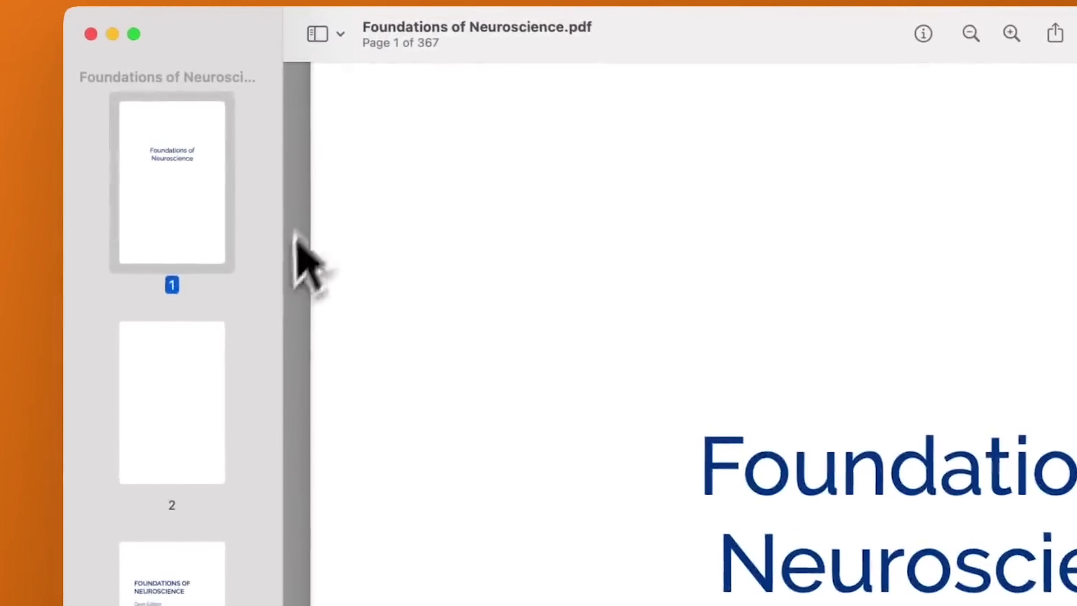
scroll(273, 293, down, 20)
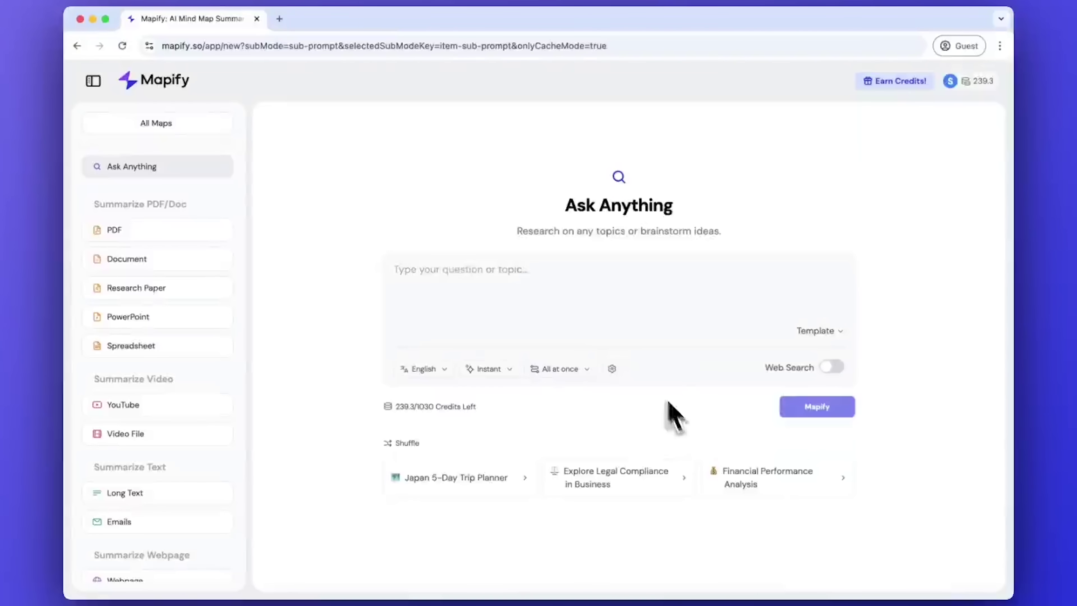
text(Innovative digital marketing strategies for startups)
click(832, 368)
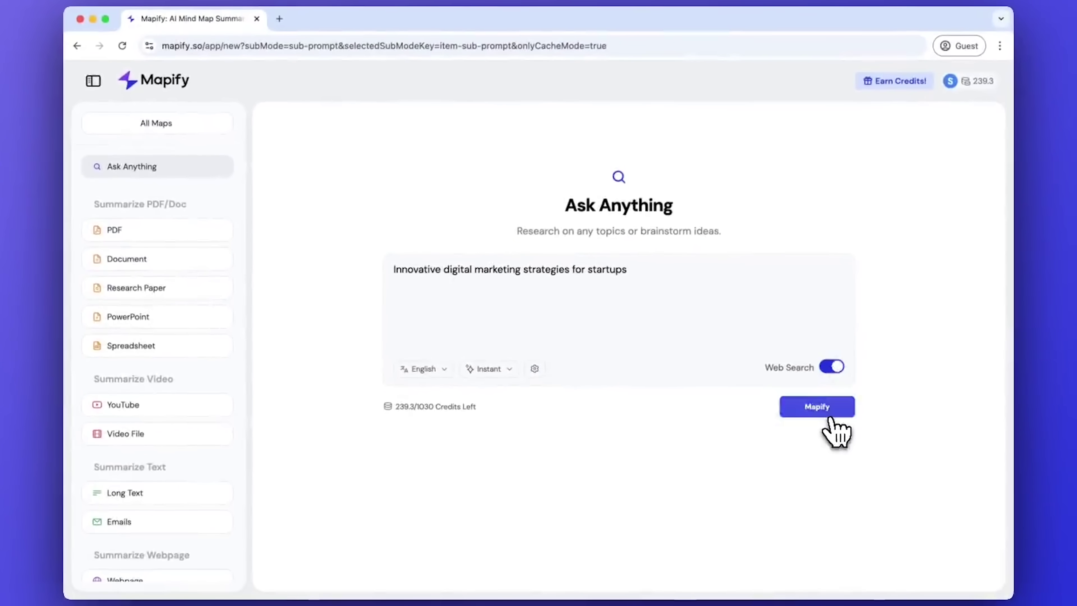
click(829, 420)
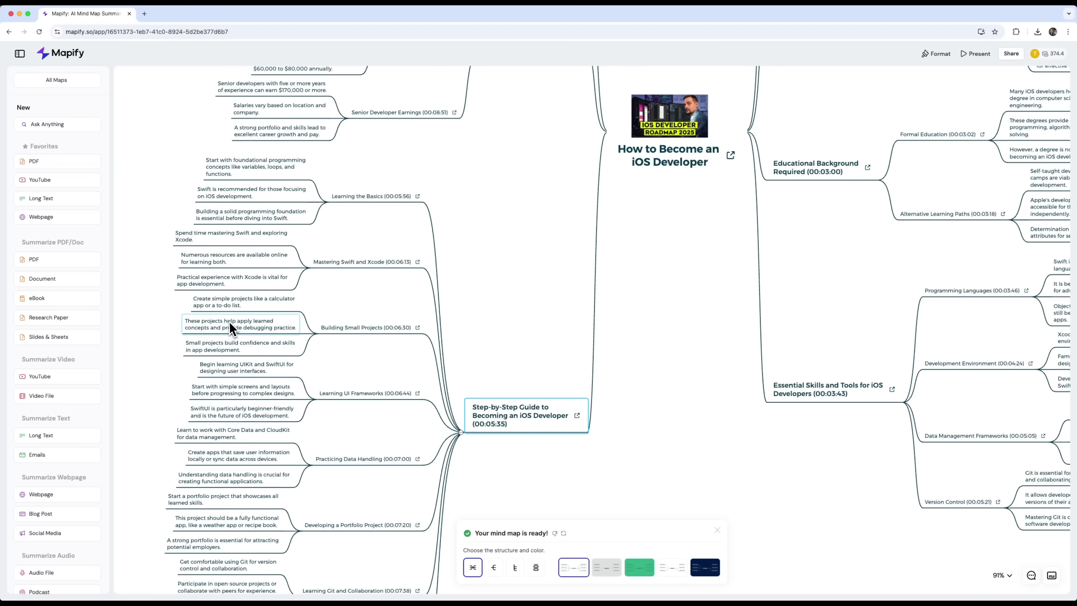
Move debugging practice above Create simple projects, add an interview-prep subtopic, and apply Logic Chart
drag(231, 329, 384, 297)
drag(695, 276, 690, 306)
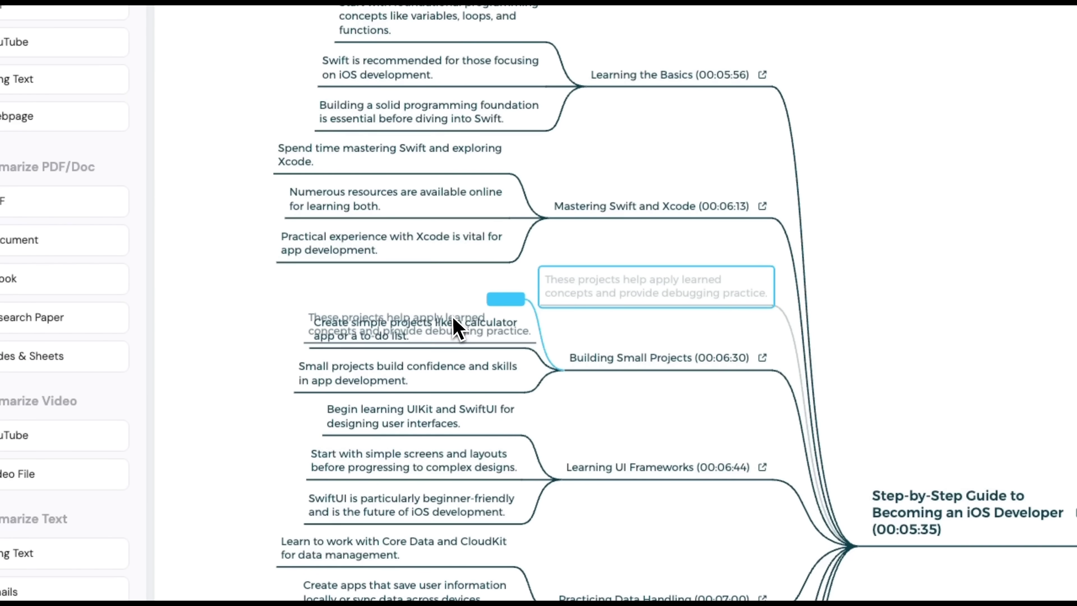
right_click(301, 400)
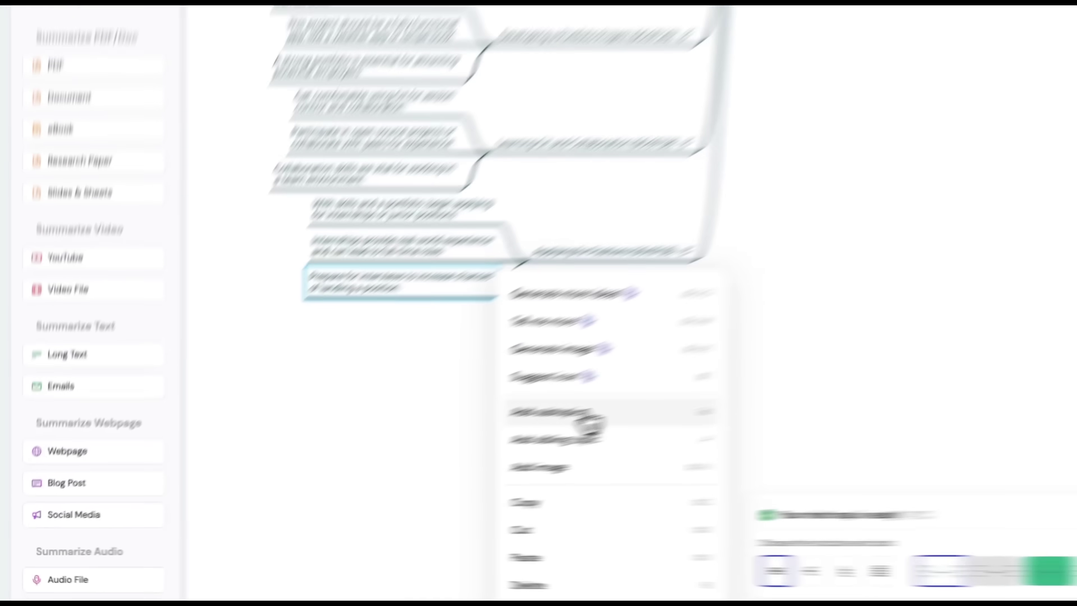
click(572, 413)
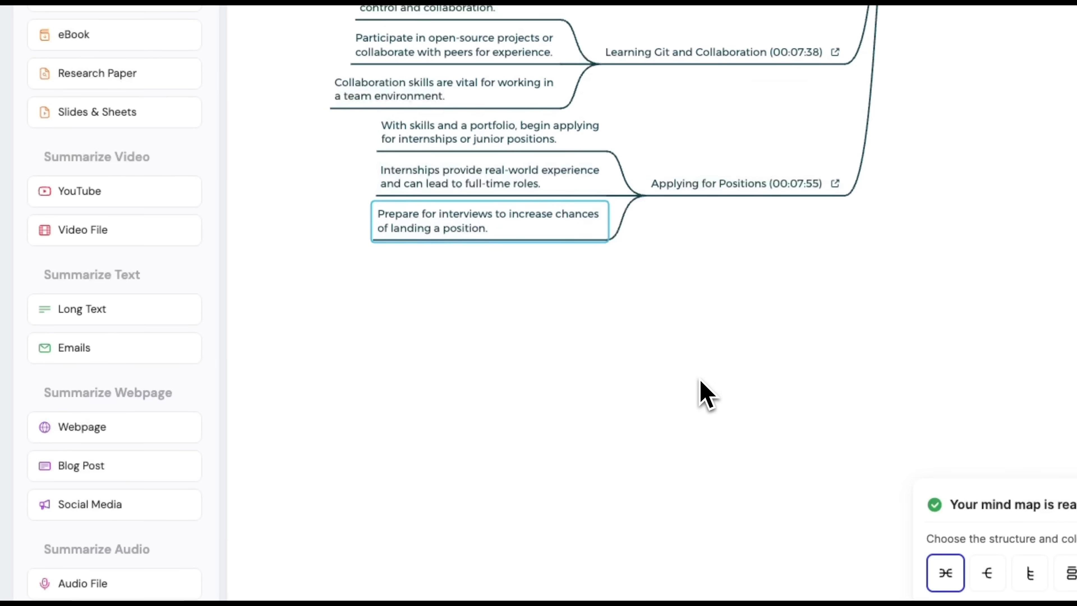
double_click(364, 237)
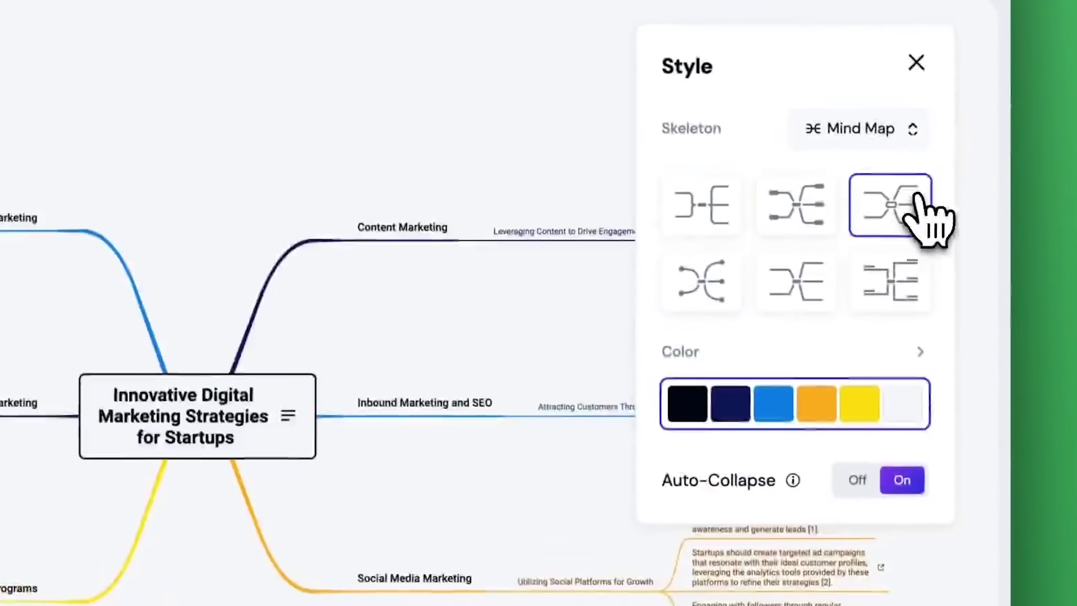
click(922, 180)
click(919, 246)
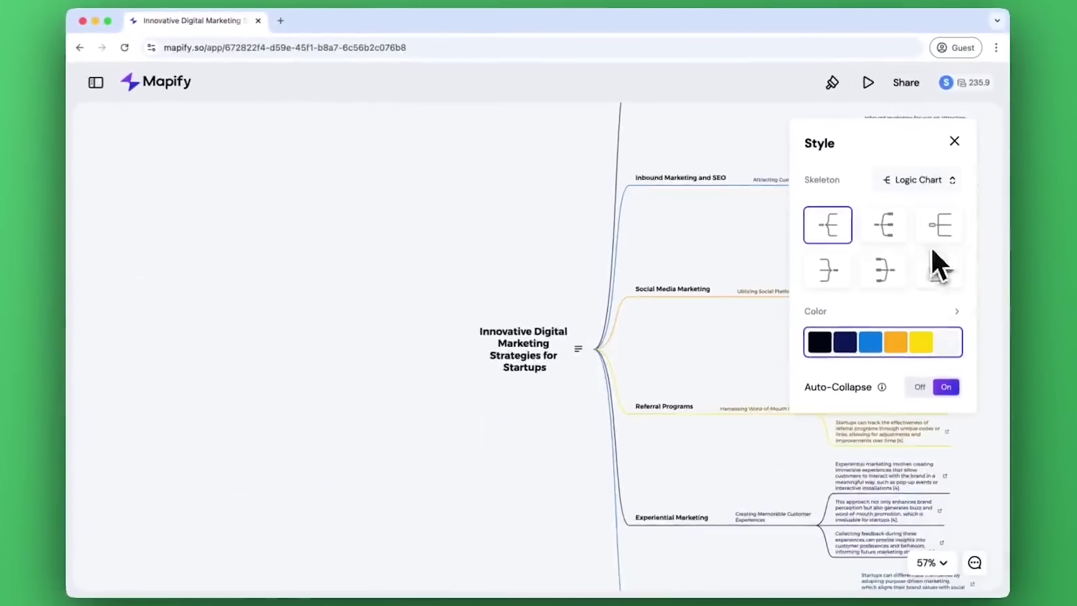